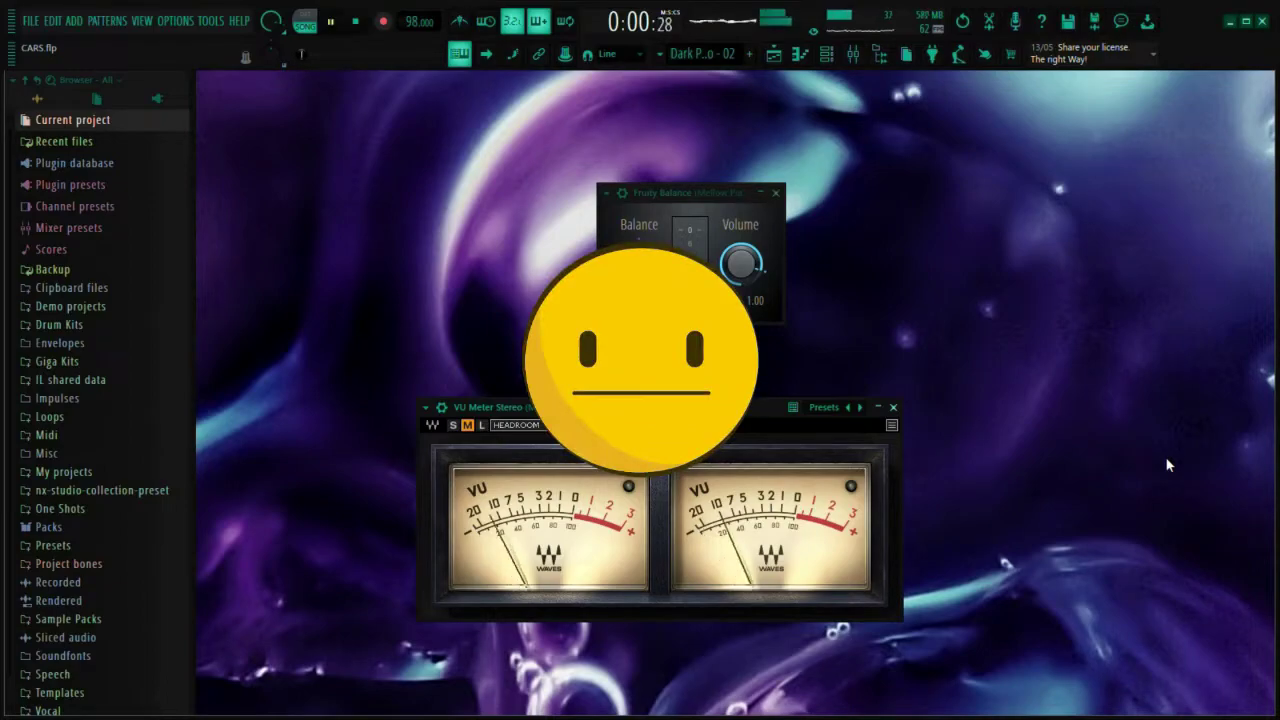
{"action": "key", "text": "F9"}
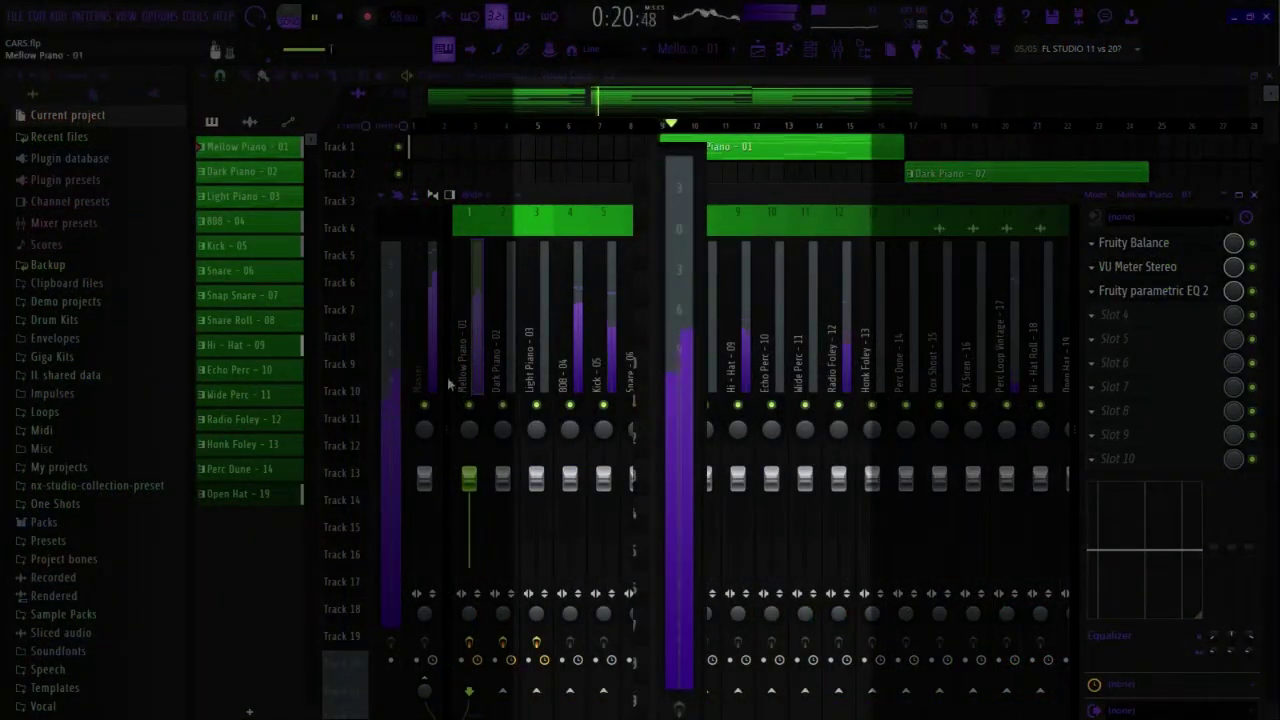
{"action": "left_click_drag", "start_coordinate": [473, 405], "coordinate": [689, 329]}
{"action": "left_click", "coordinate": [435, 350]}
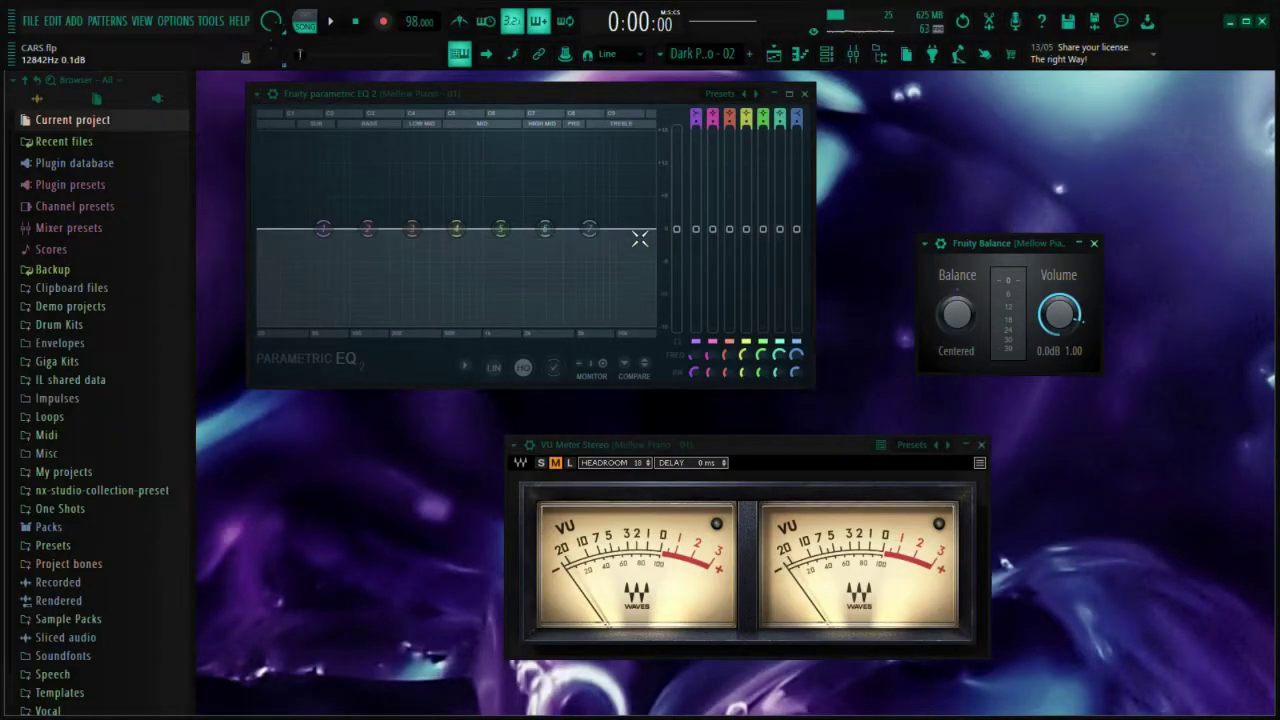
- Play the song and lower the Mellow Piano's Fruity Balance volume to -5.6 dB while watching the VU meter, then stop playback
{"action": "key", "text": "space"}
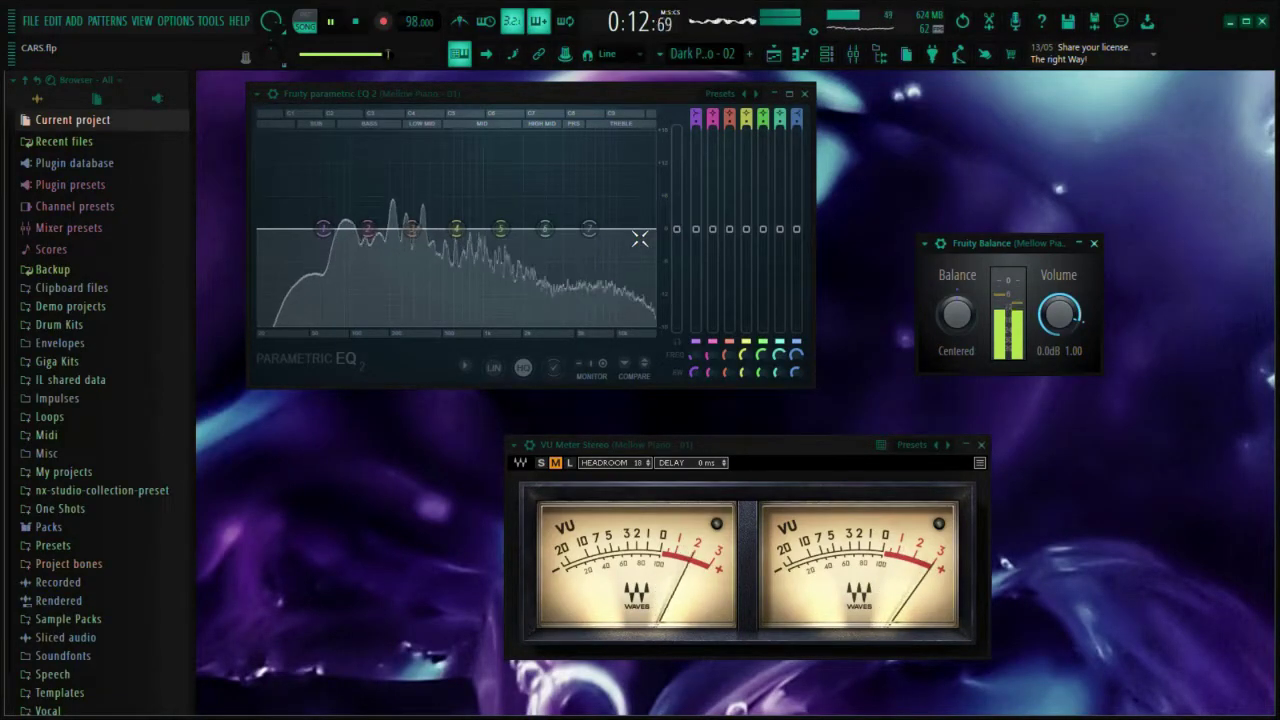
{"action": "key", "text": "space"}
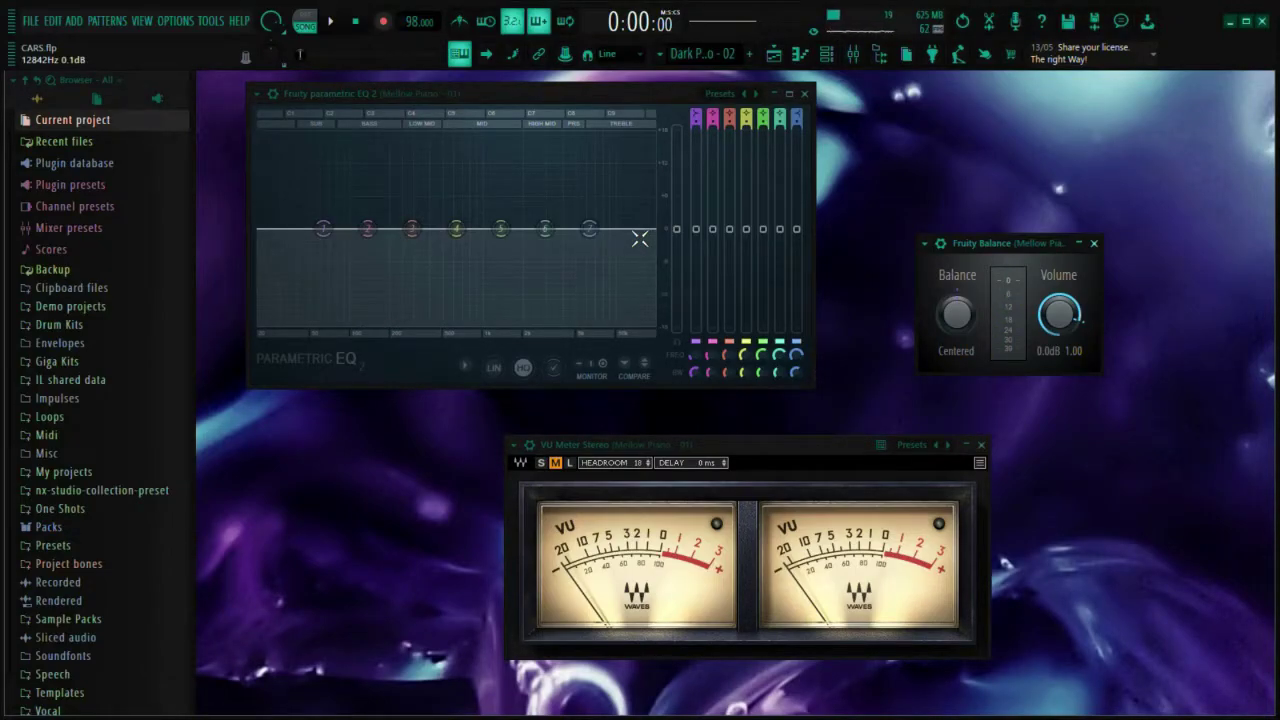
{"action": "key", "text": "space"}
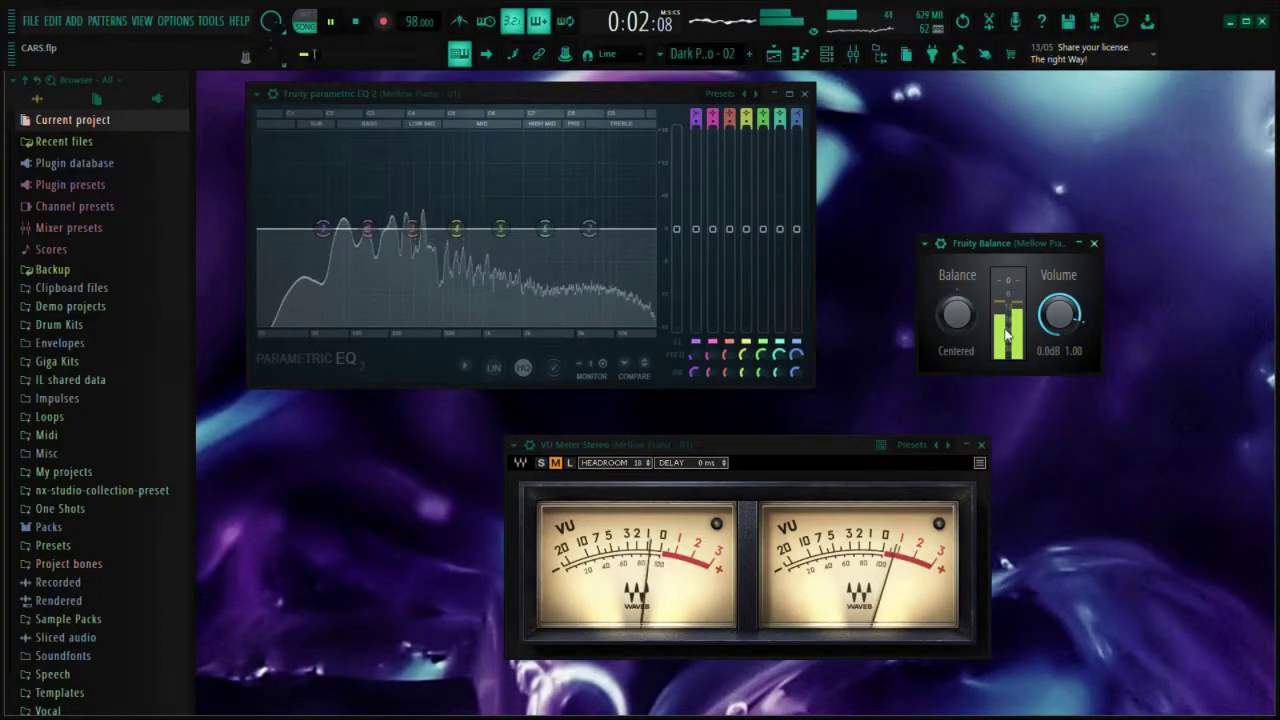
{"action": "left_click_drag", "start_coordinate": [1056, 321], "coordinate": [1056, 363]}
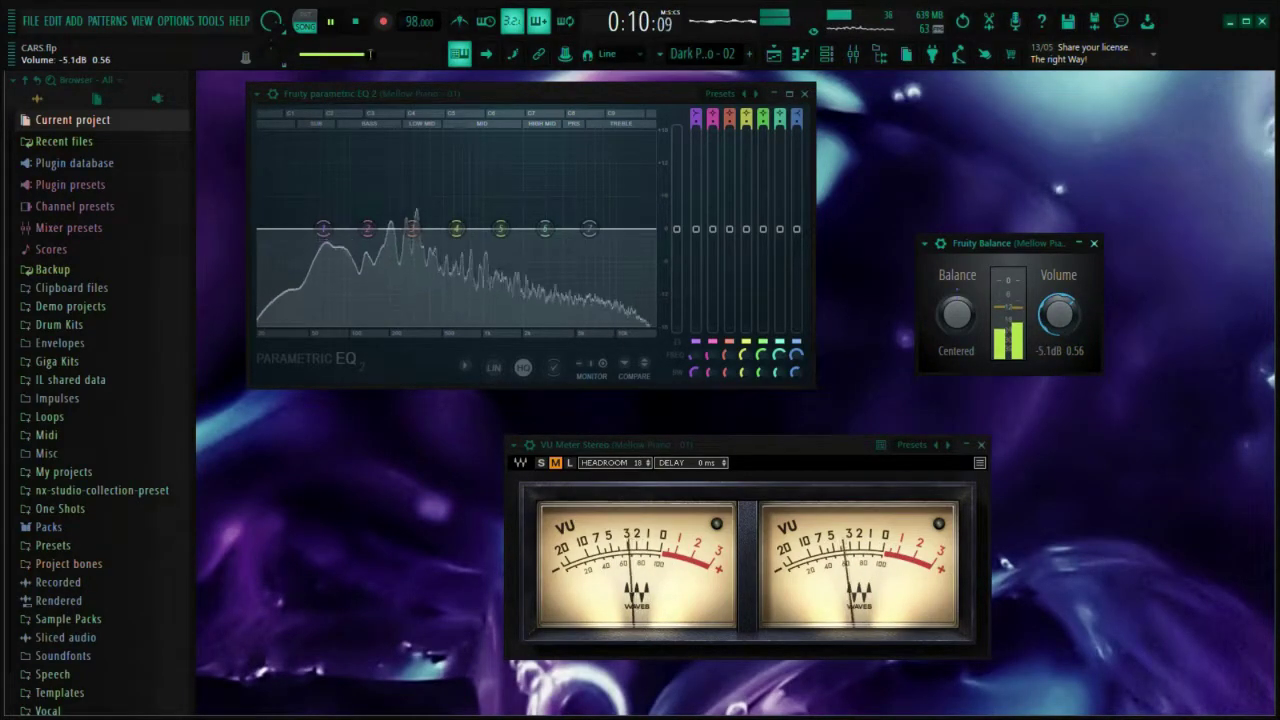
{"action": "left_click_drag", "start_coordinate": [1056, 363], "coordinate": [1056, 365]}
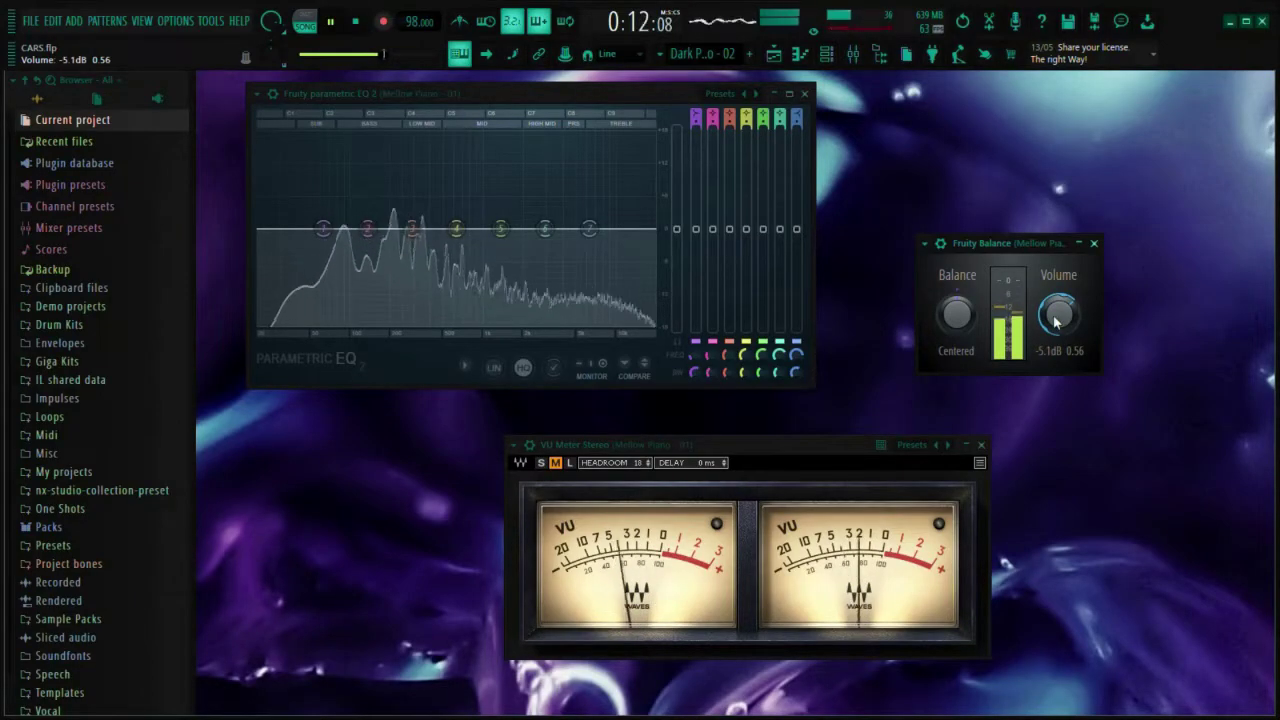
{"action": "left_click_drag", "start_coordinate": [1056, 320], "coordinate": [1055, 320]}
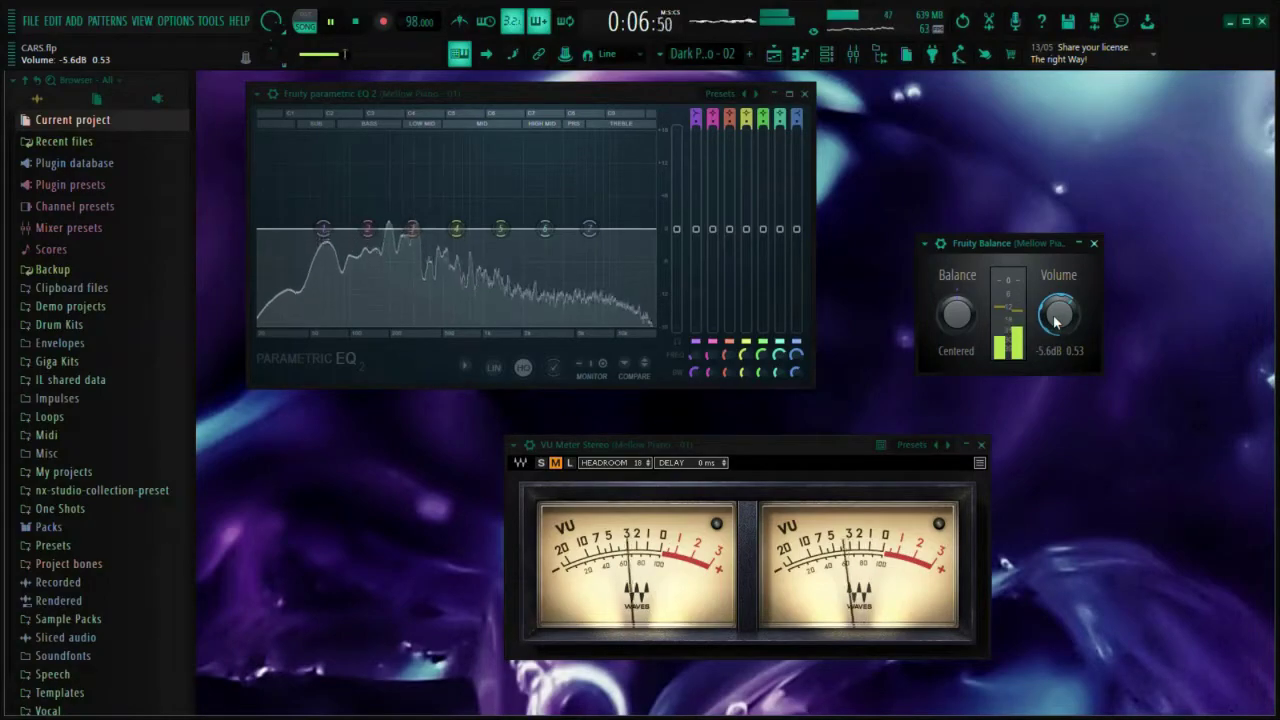
{"action": "key", "text": "space"}
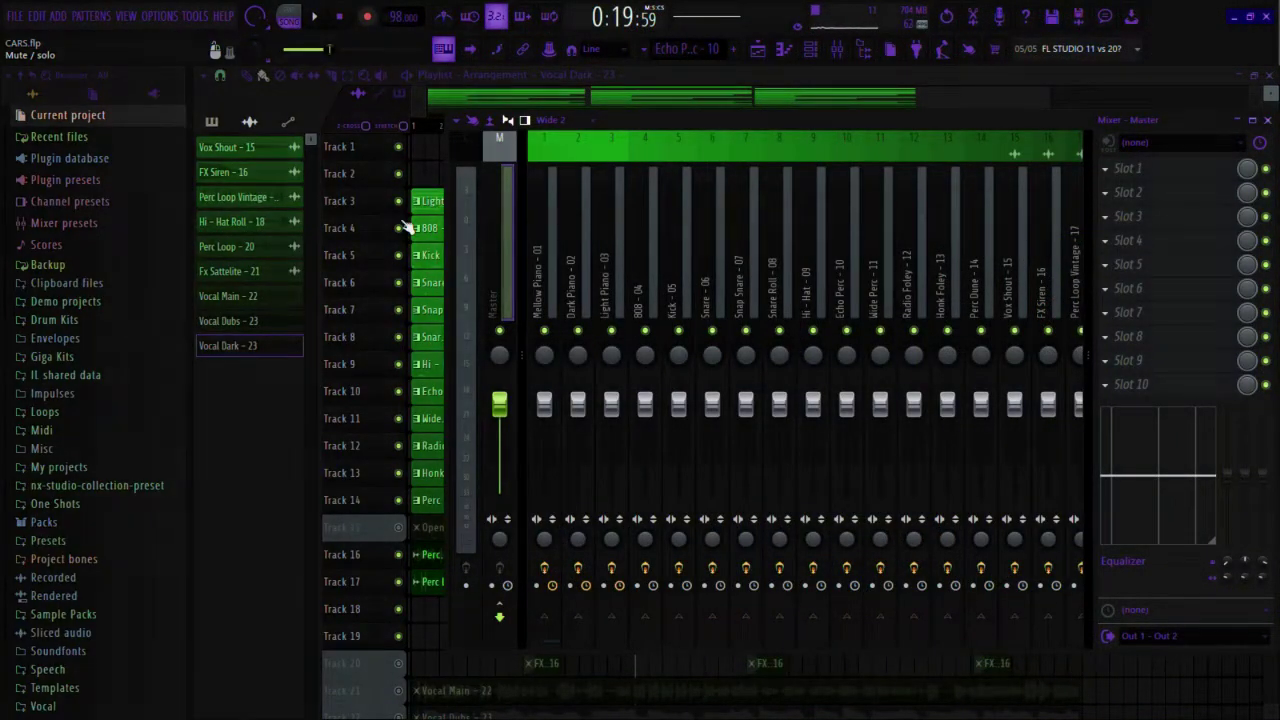
- Adjust the Fruity Balance volume on the Dark Piano mixer channel
{"action": "key", "text": "space"}
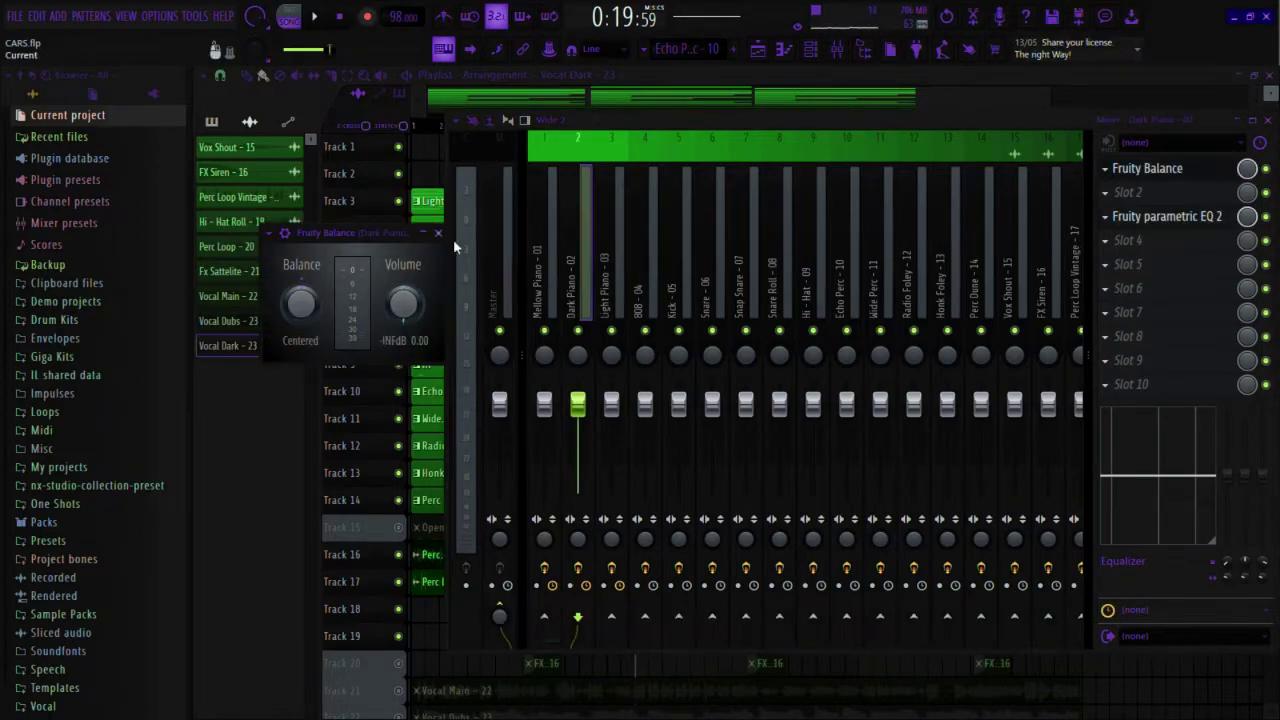
{"action": "left_click", "coordinate": [546, 250]}
{"action": "left_click", "coordinate": [585, 250]}
{"action": "left_click_drag", "start_coordinate": [403, 303], "coordinate": [403, 315]}
- Inspect the Fruity Balance volume on the Light Piano and 808 mixer channels
{"action": "left_click", "coordinate": [611, 250]}
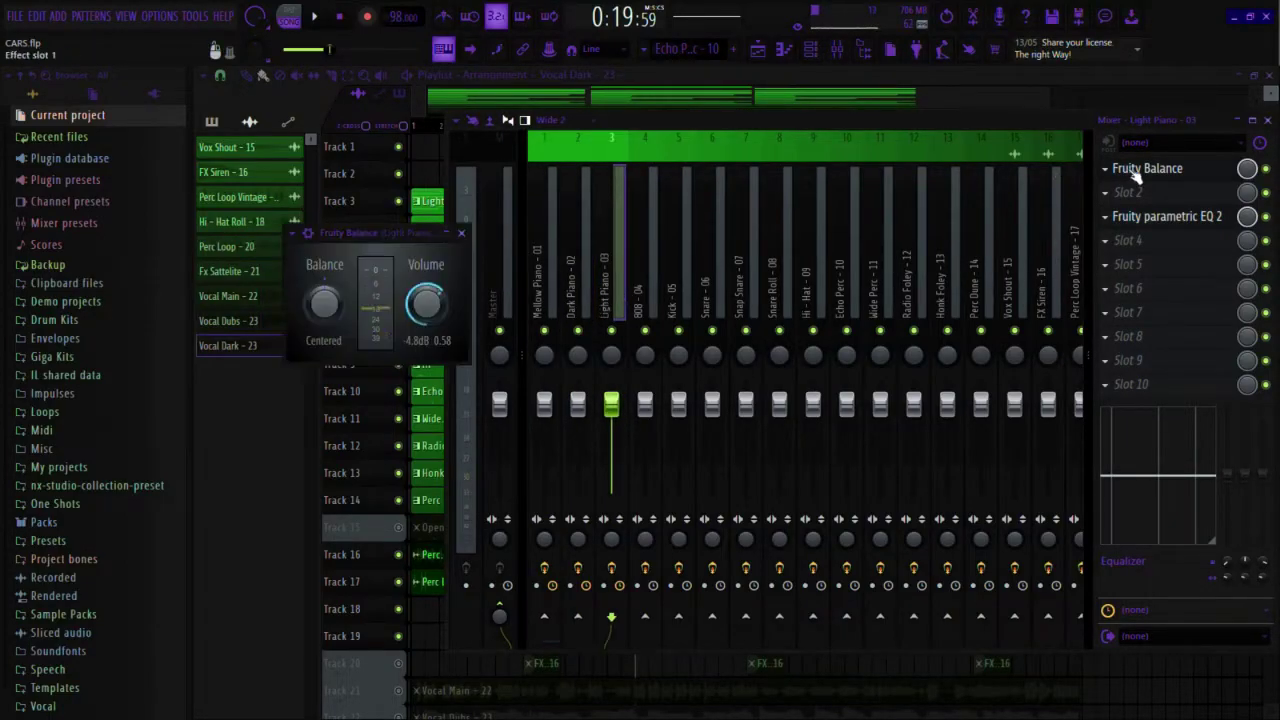
{"action": "left_click", "coordinate": [461, 233]}
{"action": "left_click", "coordinate": [645, 250]}
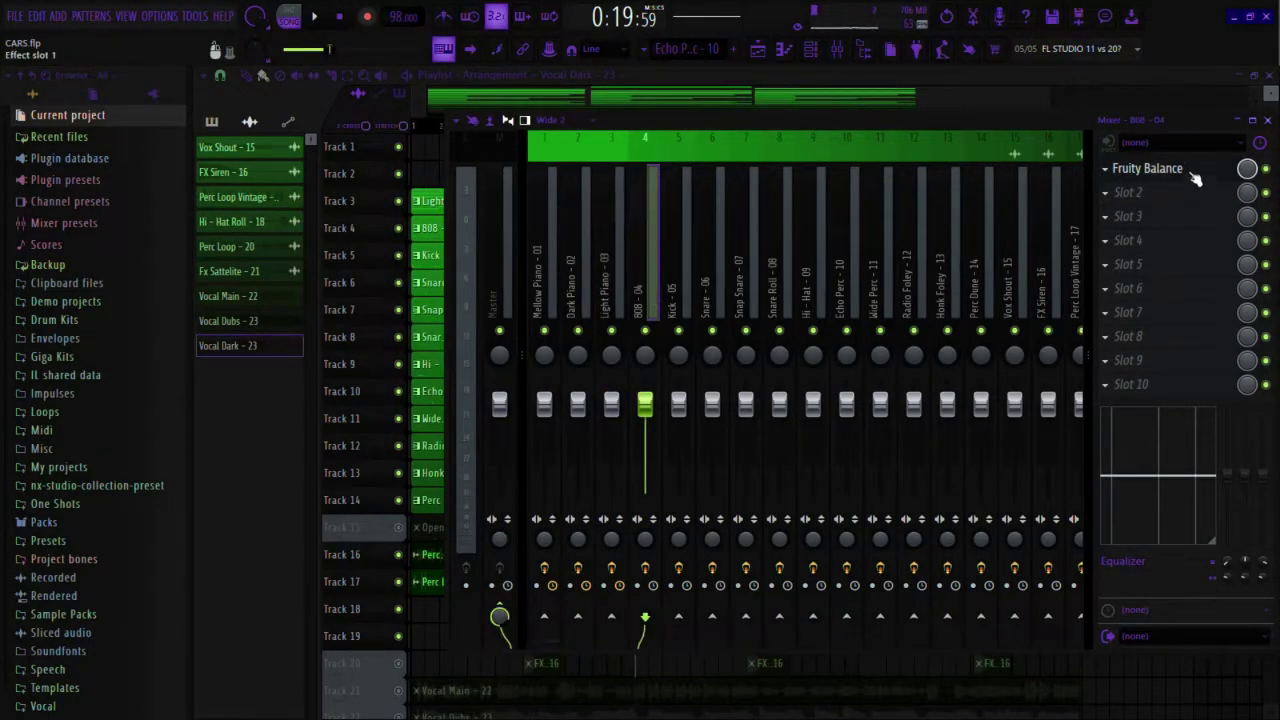
{"action": "left_click", "coordinate": [1147, 168]}
{"action": "left_click", "coordinate": [483, 271]}
- Set the Fruity Balance volume to -12.6 dB on the Kick channel and -12.4 dB on the Snare channel
{"action": "left_click", "coordinate": [679, 250]}
{"action": "left_click", "coordinate": [1147, 168]}
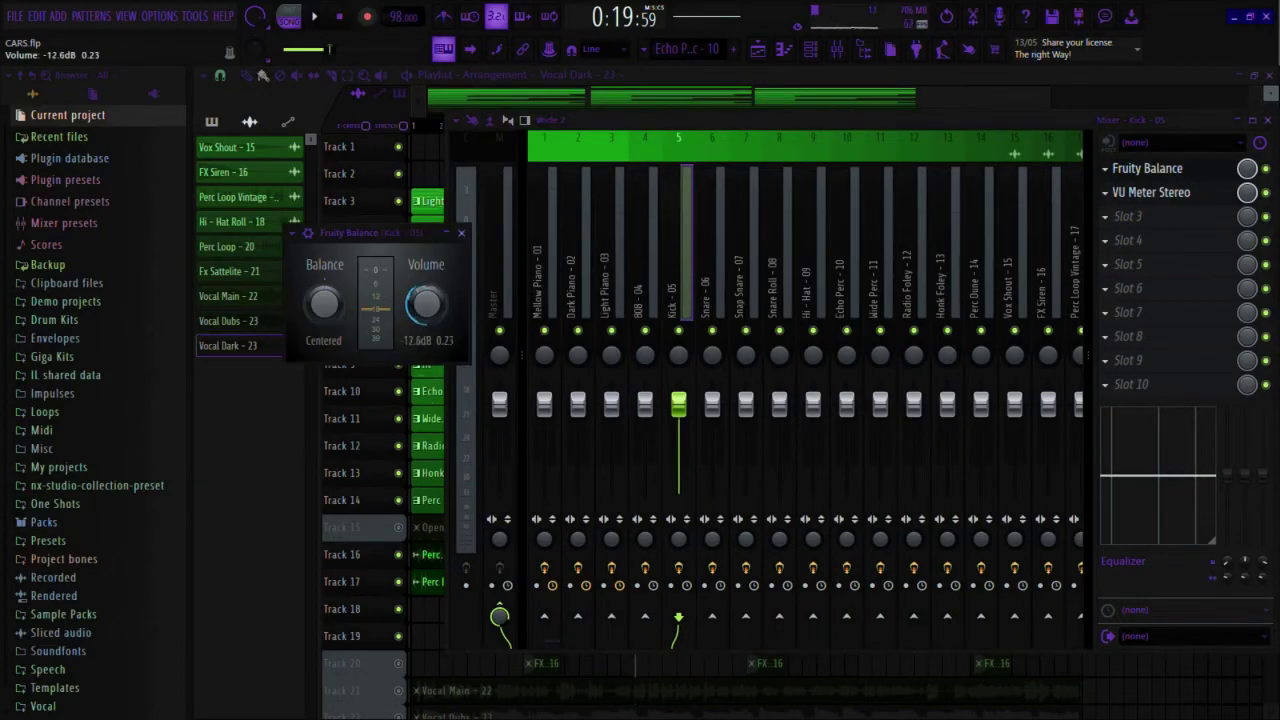
{"action": "left_click", "coordinate": [461, 233]}
{"action": "left_click", "coordinate": [712, 250]}
{"action": "left_click", "coordinate": [1147, 168]}
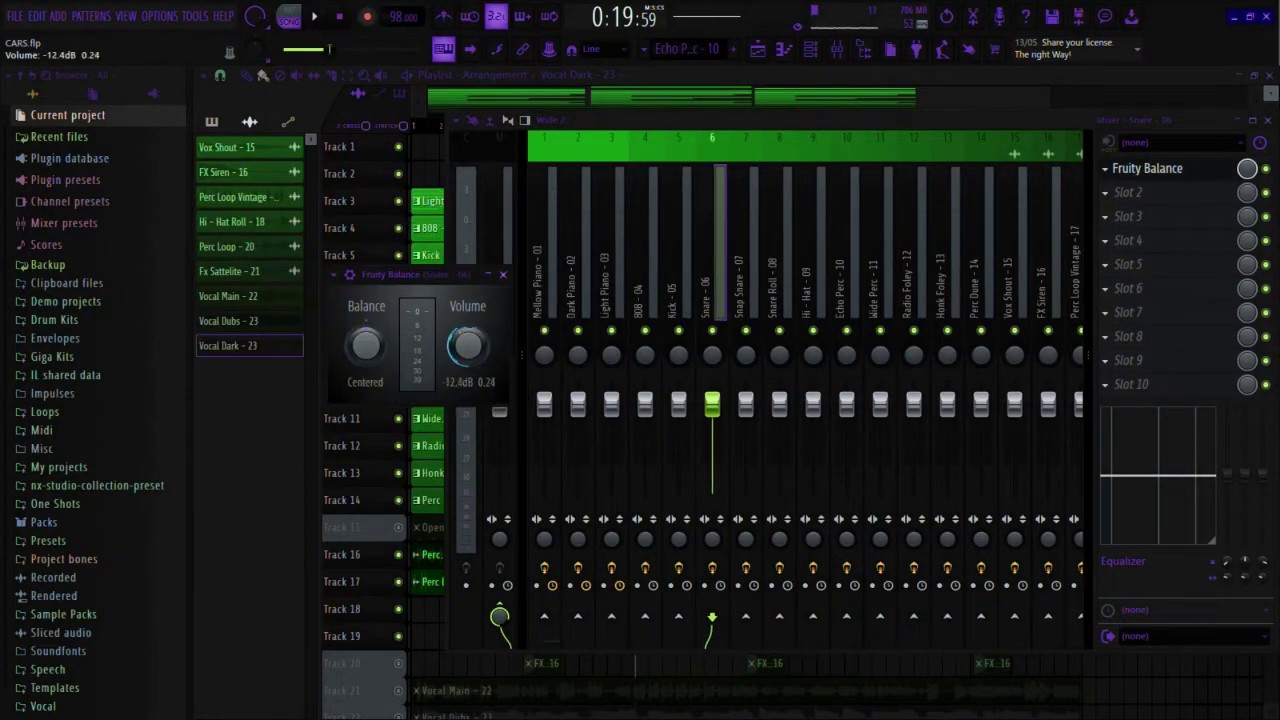
{"action": "left_click", "coordinate": [502, 274]}
- Set the Fruity Balance volume on the Snap Snare channel to about -16.7 dB
{"action": "left_click", "coordinate": [746, 250]}
{"action": "left_click", "coordinate": [1147, 168]}
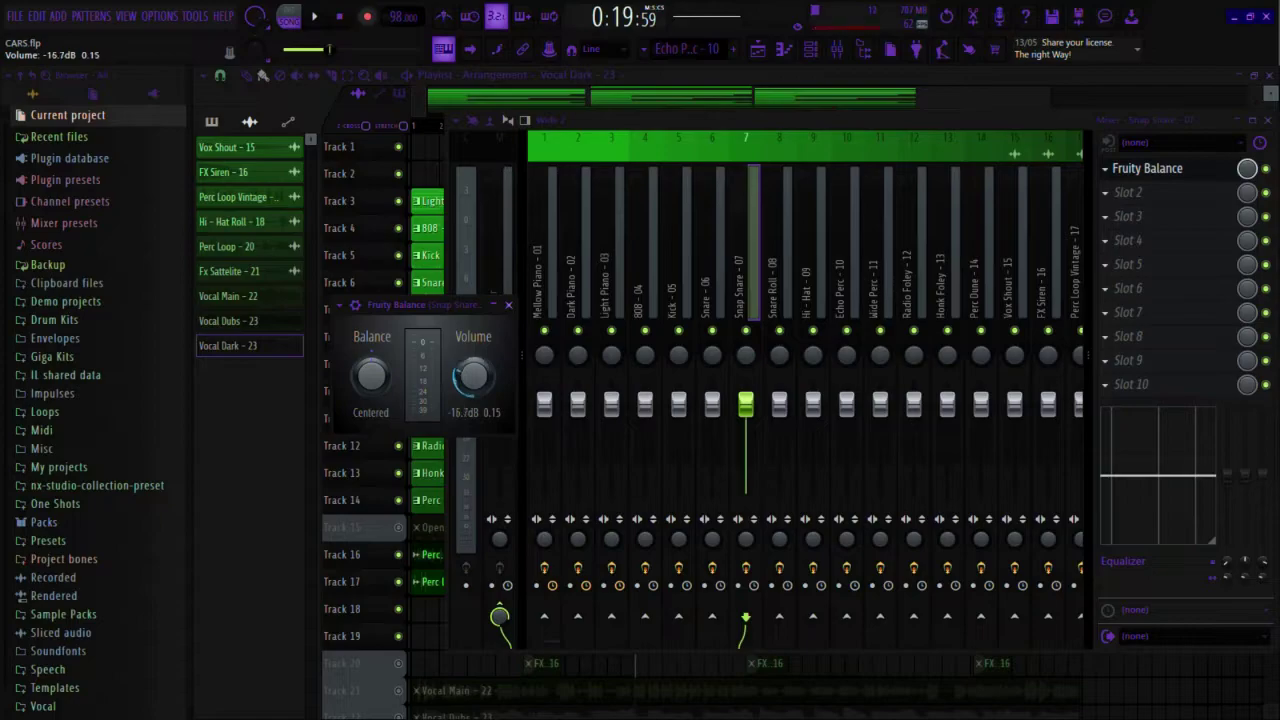
{"action": "left_click", "coordinate": [508, 305]}
- Continue through the Snare Roll, Hi-Hat, Echo Perc and Wide Perc channels, adjusting their Fruity Balance volumes
{"action": "left_click", "coordinate": [779, 250]}
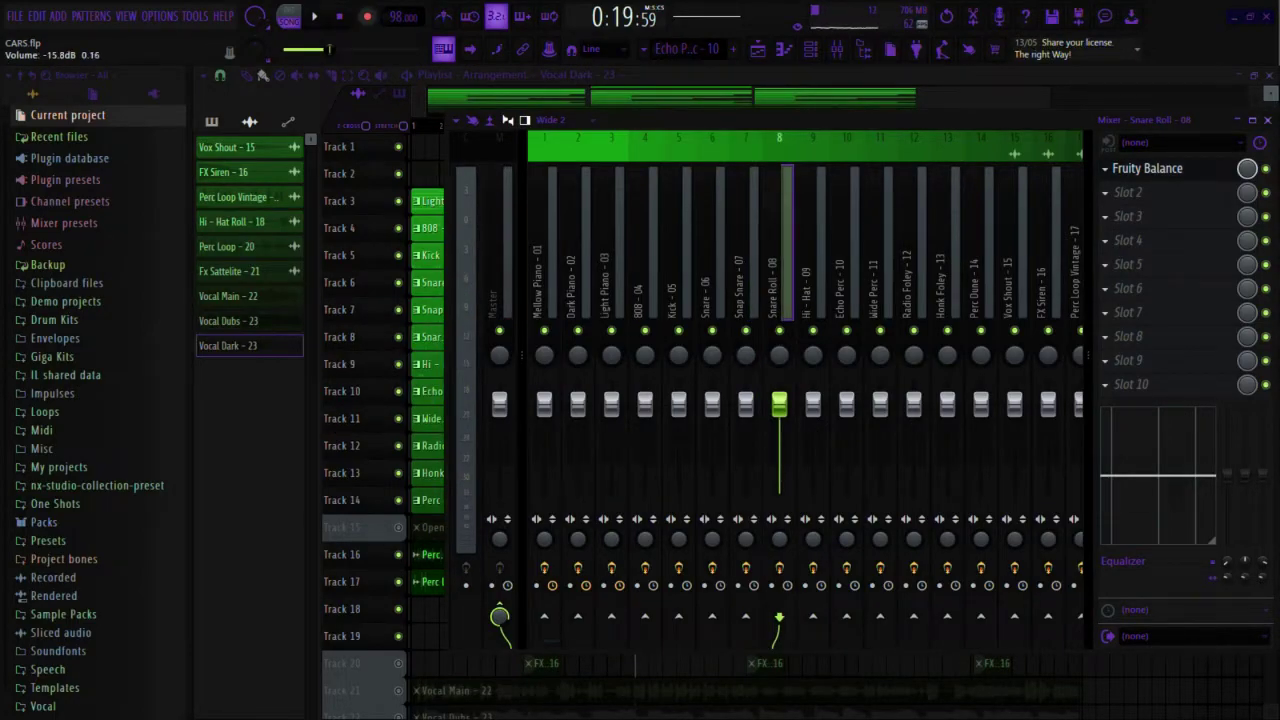
{"action": "left_click", "coordinate": [813, 250]}
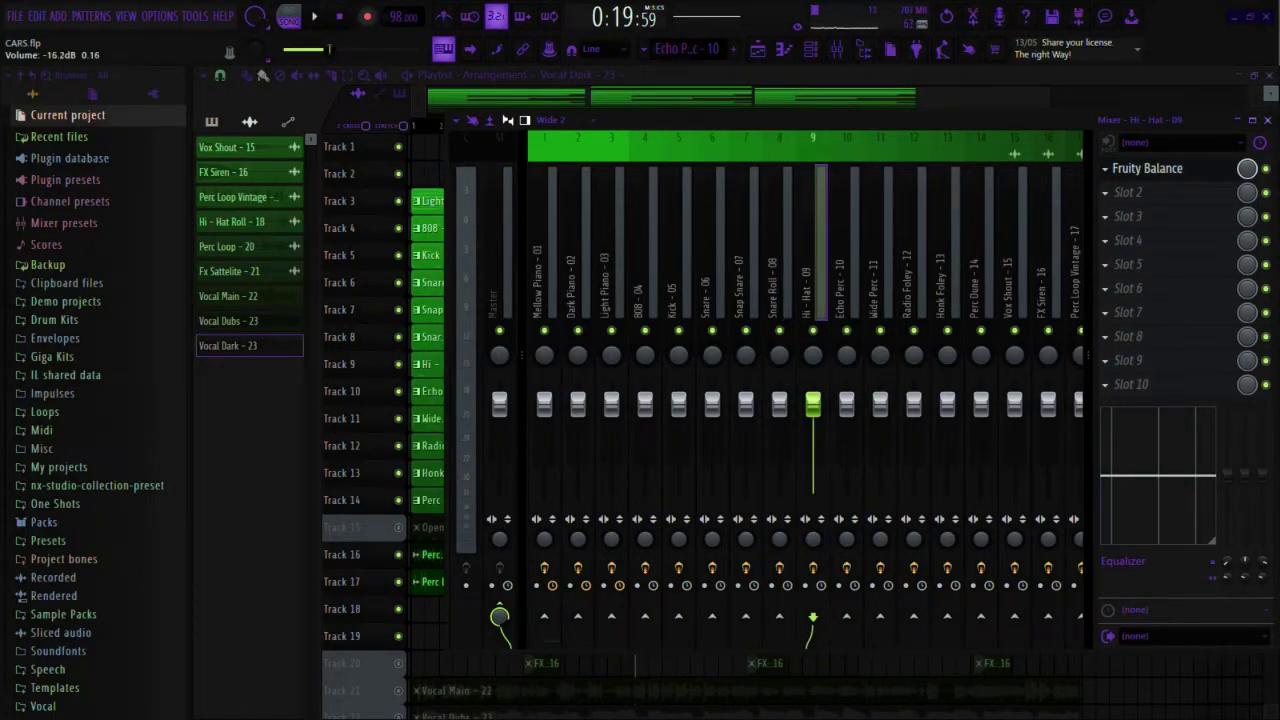
{"action": "left_click", "coordinate": [847, 250]}
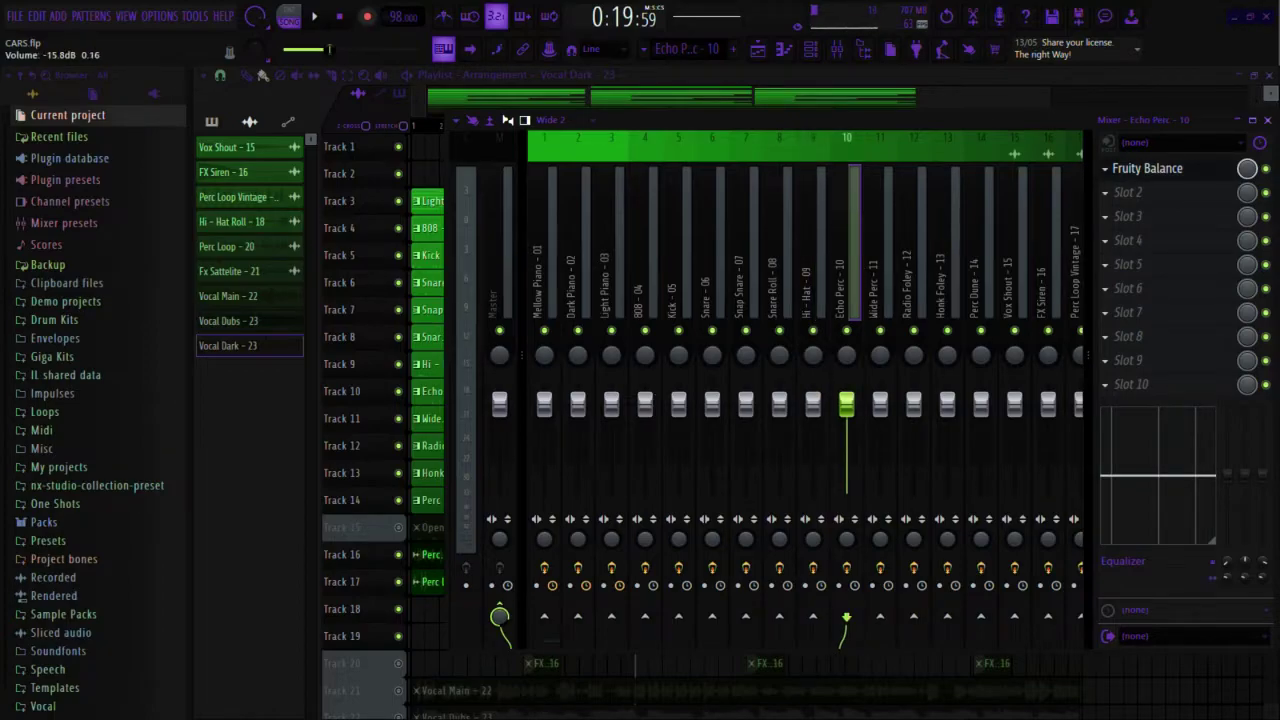
{"action": "left_click", "coordinate": [880, 270]}
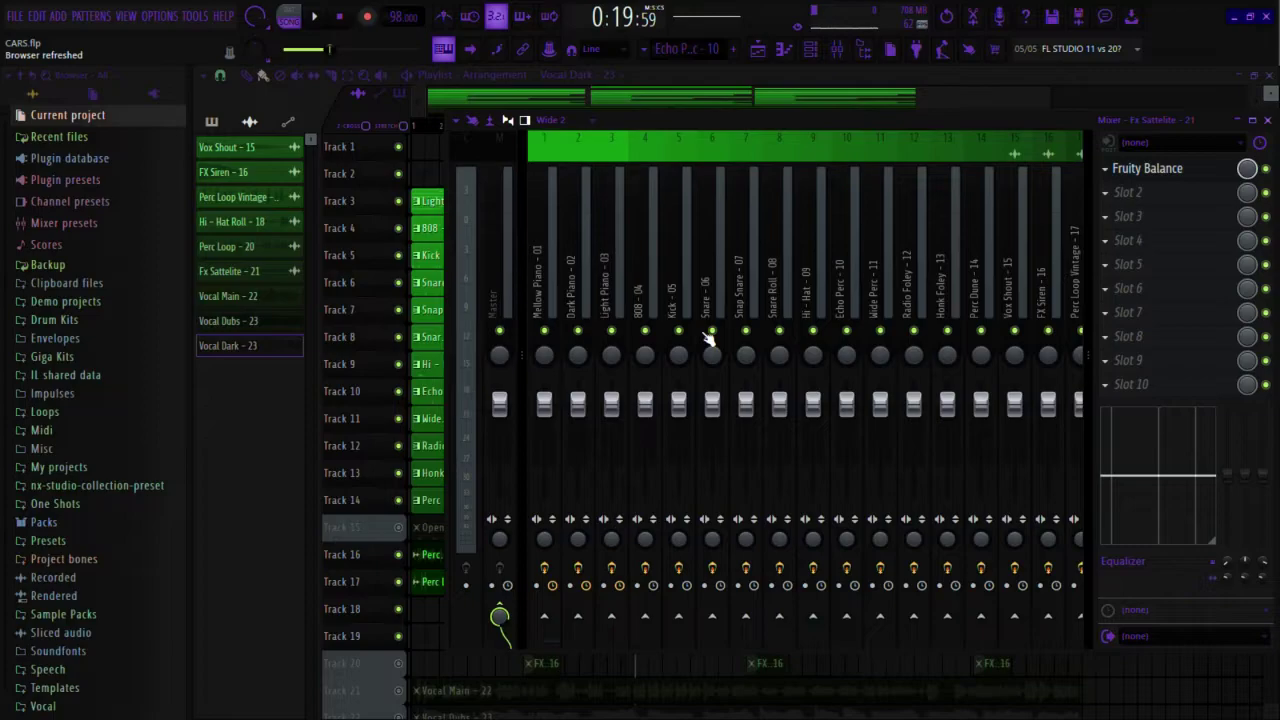
- Play the song with the Kick soloed, bring in the Snare and lower its mixer fader to -1.2 dB
{"action": "key", "text": "space"}
{"action": "left_click", "coordinate": [690, 330]}
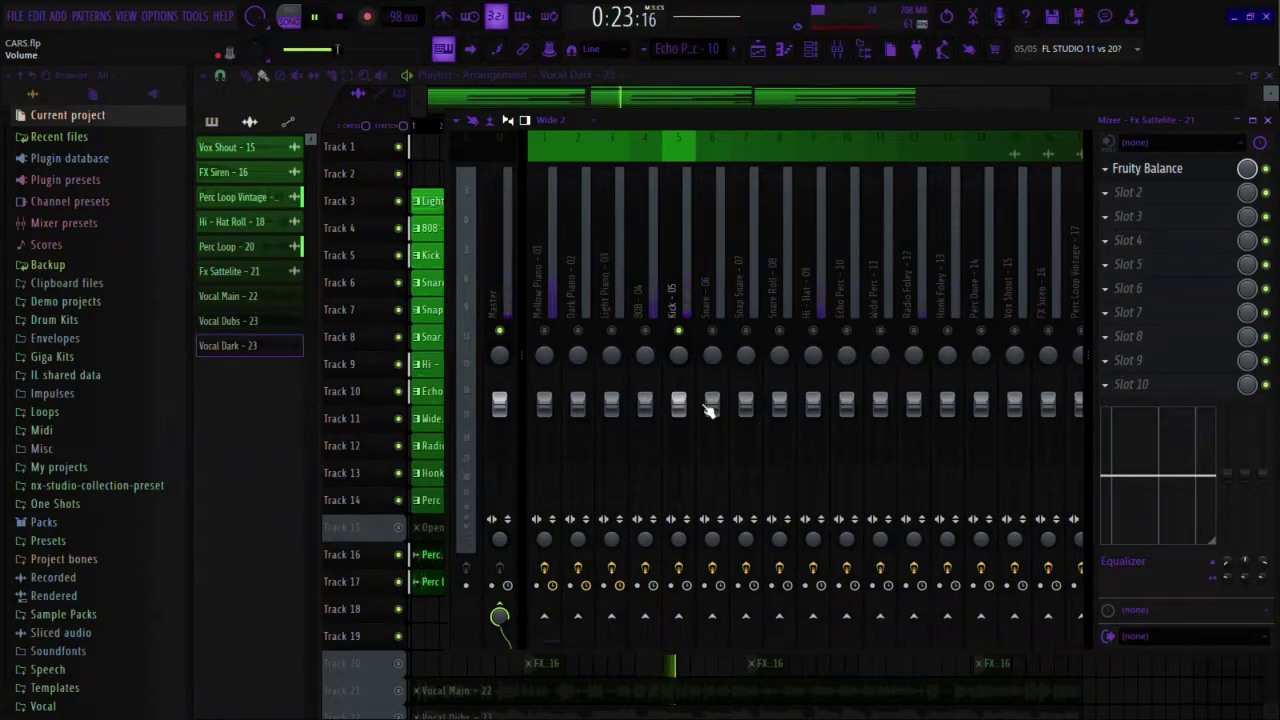
{"action": "left_click", "coordinate": [716, 405]}
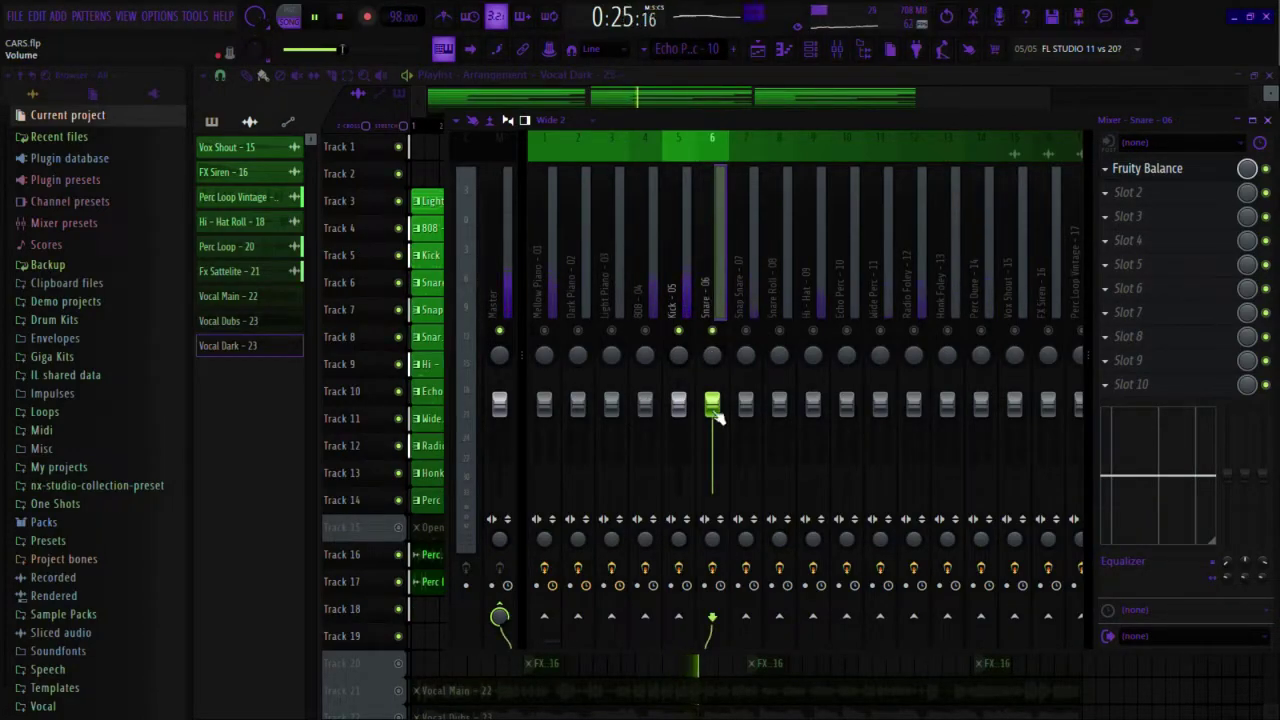
{"action": "left_click_drag", "start_coordinate": [714, 406], "coordinate": [714, 409]}
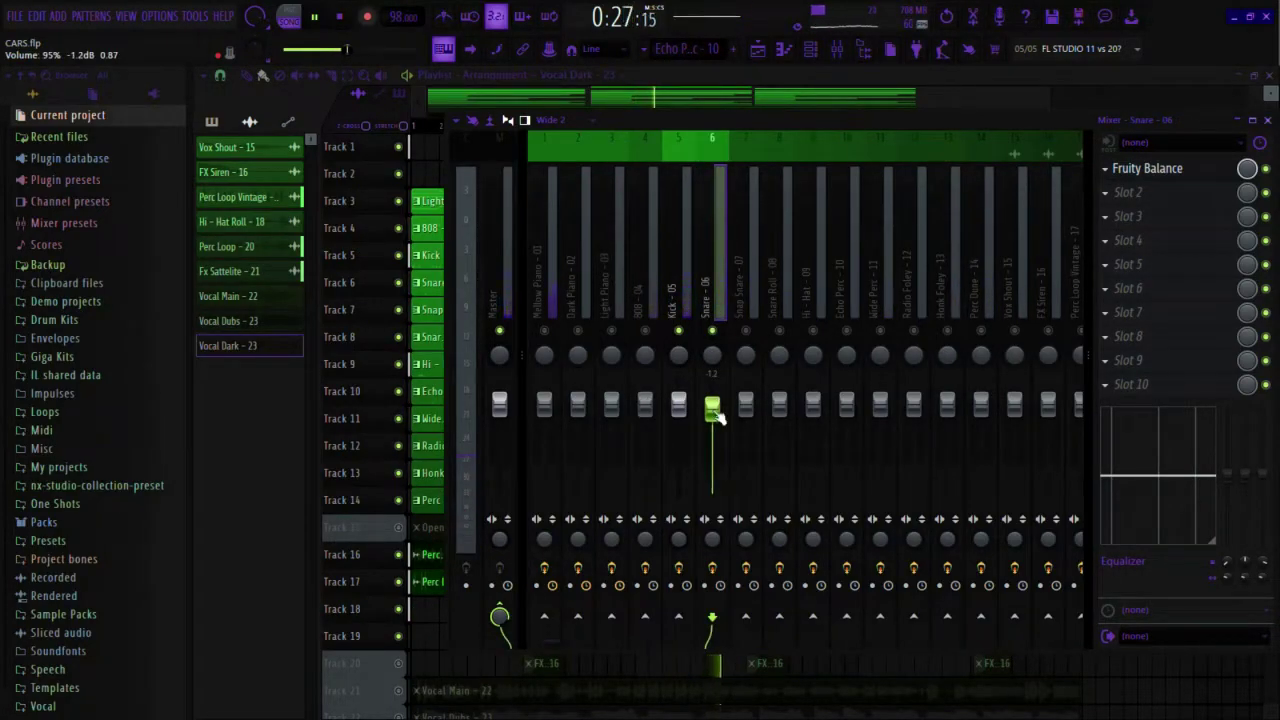
- Unmute the Snap Snare and 808 channels and lower their faders to -1.0 dB and -1.1 dB respectively
{"action": "left_click", "coordinate": [746, 331]}
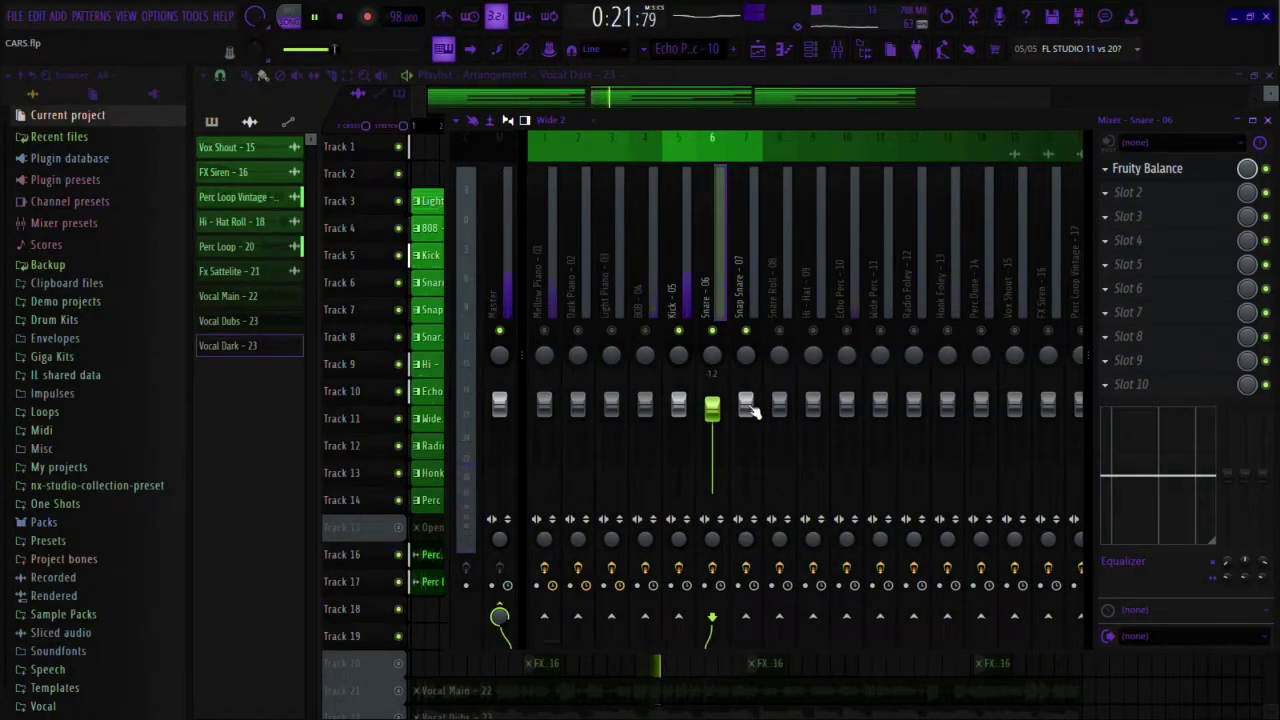
{"action": "left_click_drag", "start_coordinate": [752, 410], "coordinate": [754, 416]}
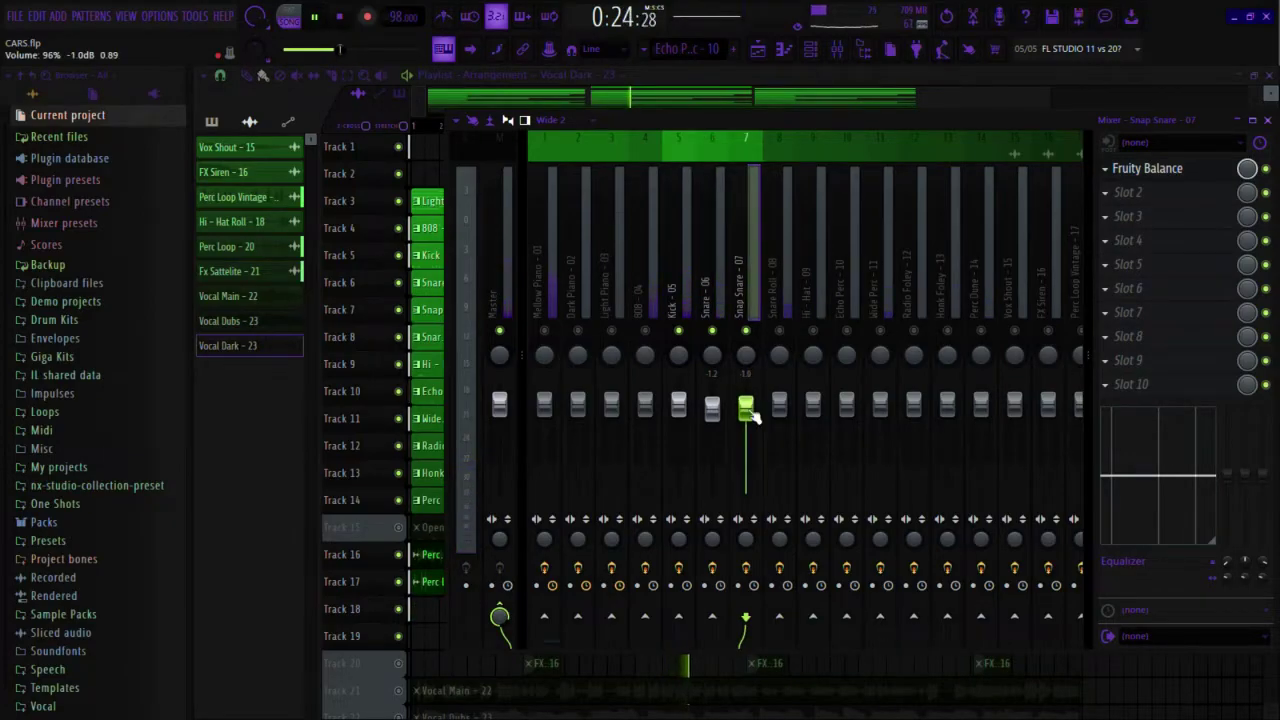
{"action": "left_click", "coordinate": [646, 335]}
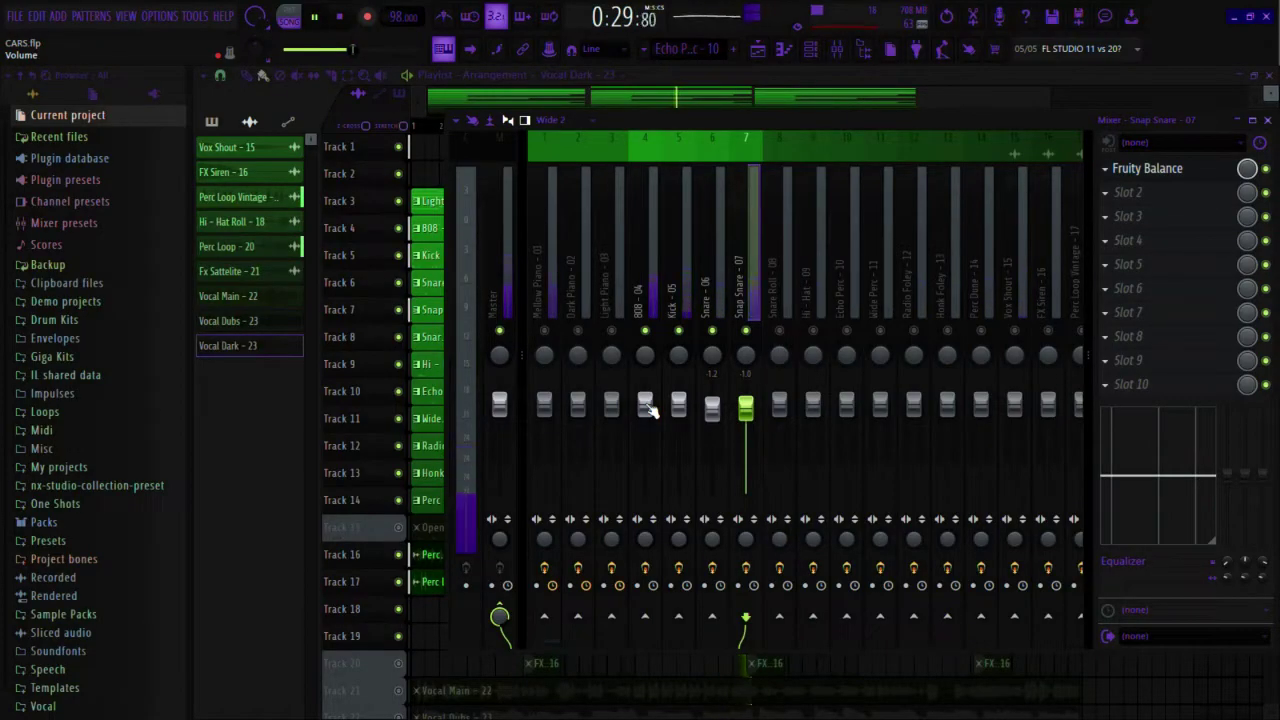
{"action": "left_click", "coordinate": [646, 405]}
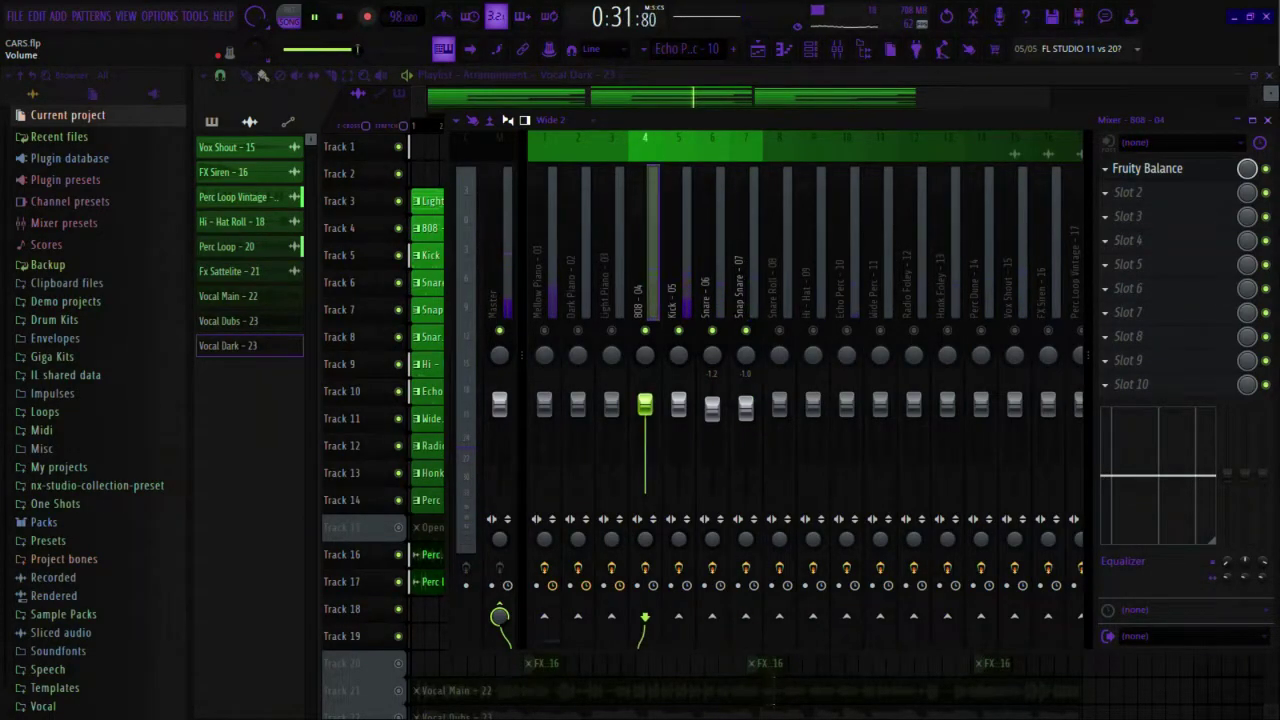
{"action": "left_click_drag", "start_coordinate": [646, 405], "coordinate": [650, 415]}
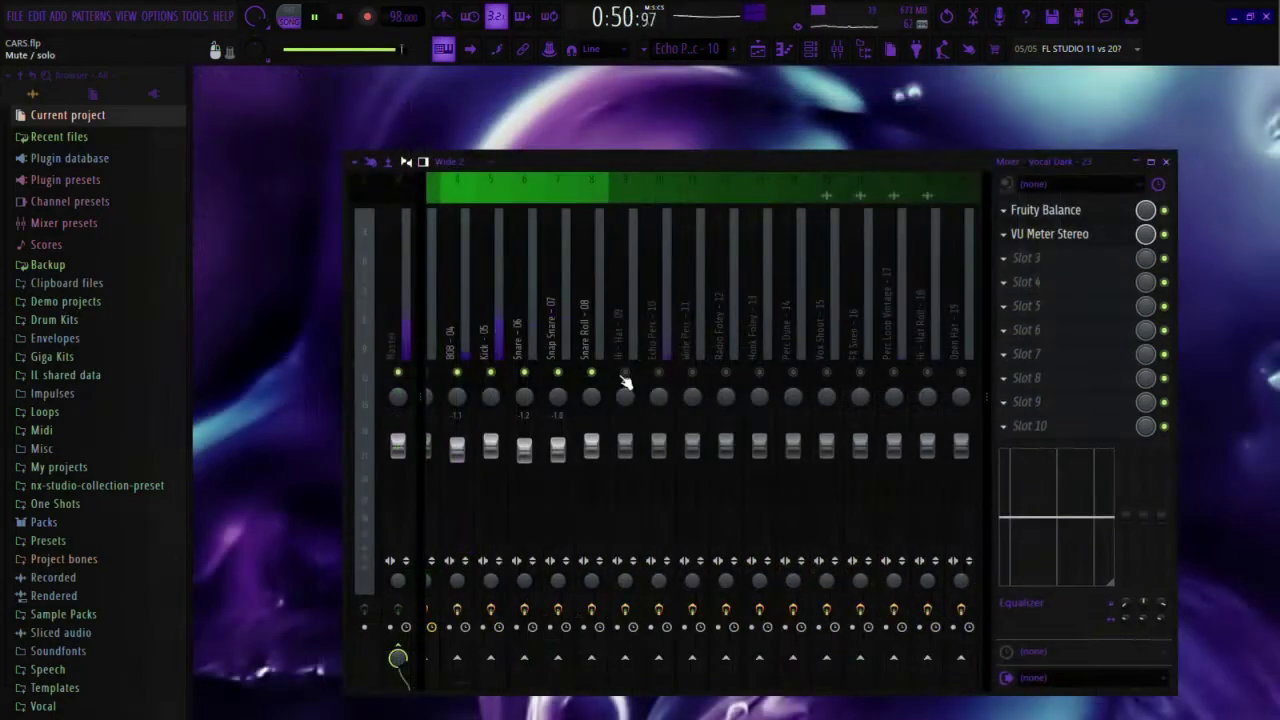
- Unmute the Hi-Hat at -2.8 dB panned slightly left and the Echo Perc at -2.0 dB panned slightly right
{"action": "left_click", "coordinate": [625, 373]}
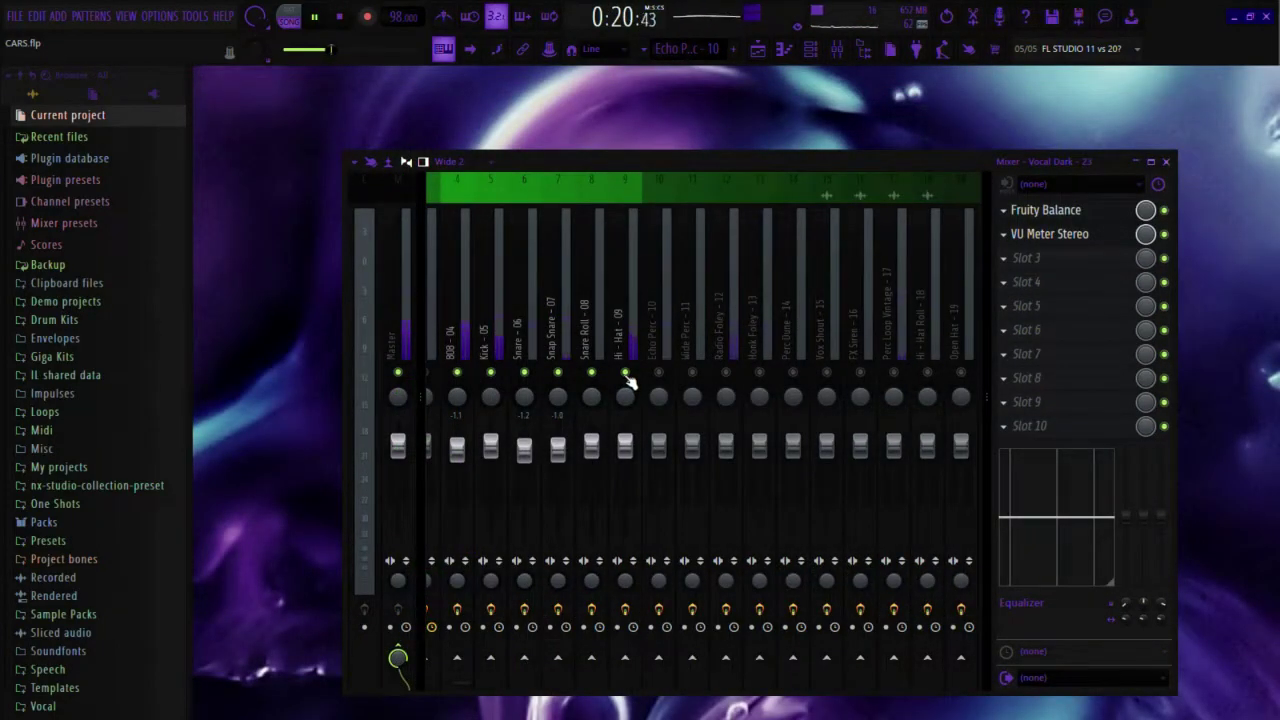
{"action": "left_click_drag", "start_coordinate": [625, 403], "coordinate": [632, 461]}
{"action": "left_click", "coordinate": [658, 373]}
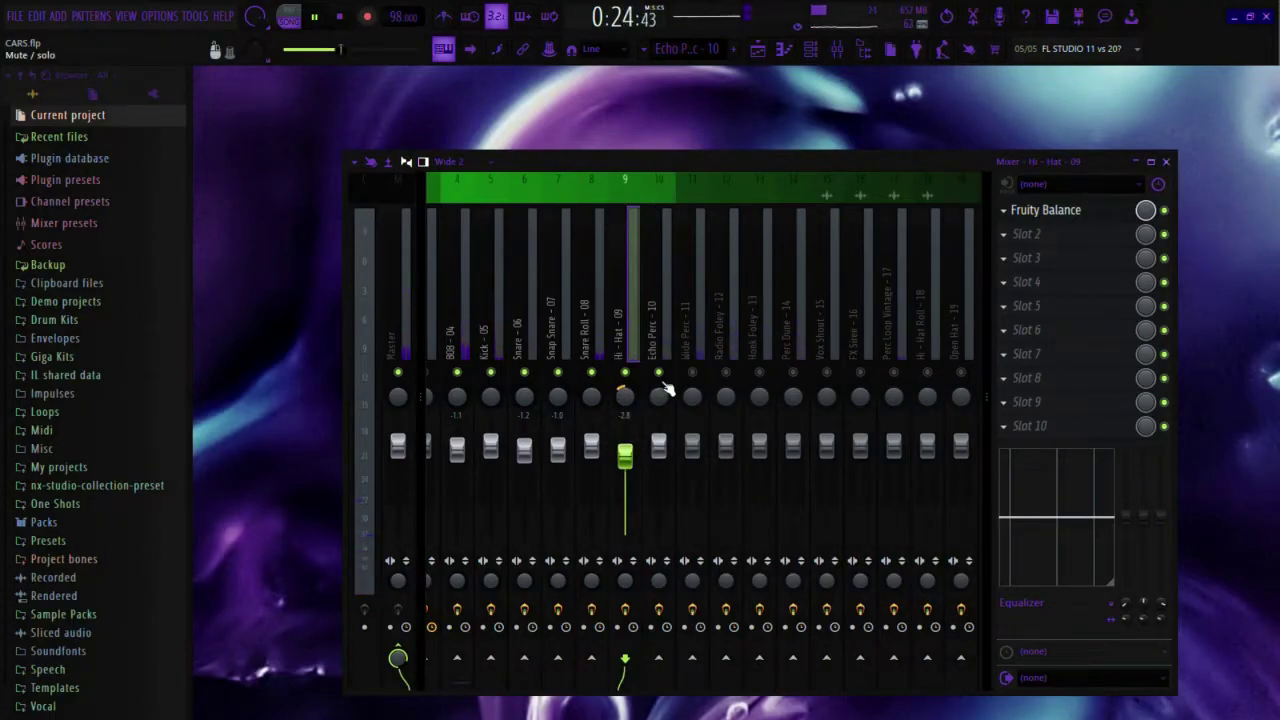
{"action": "left_click_drag", "start_coordinate": [660, 410], "coordinate": [660, 398]}
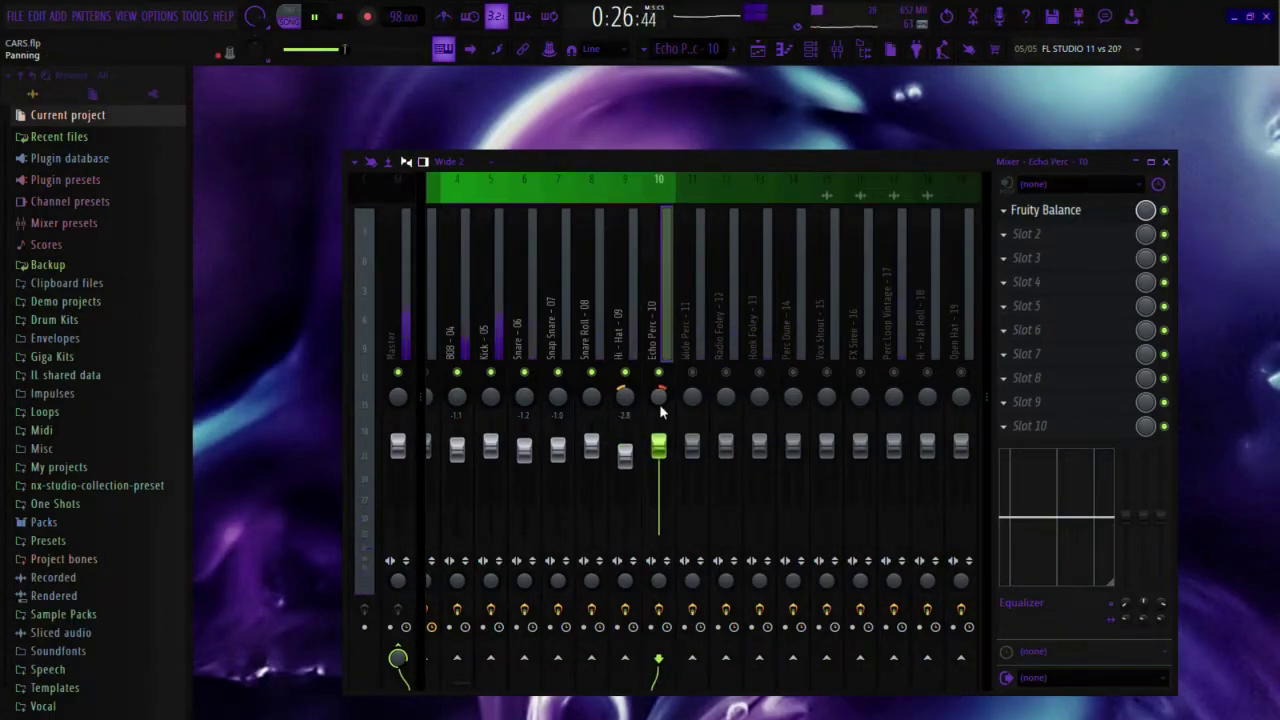
{"action": "scroll", "coordinate": [663, 455], "scroll_direction": "down", "scroll_amount": 4}
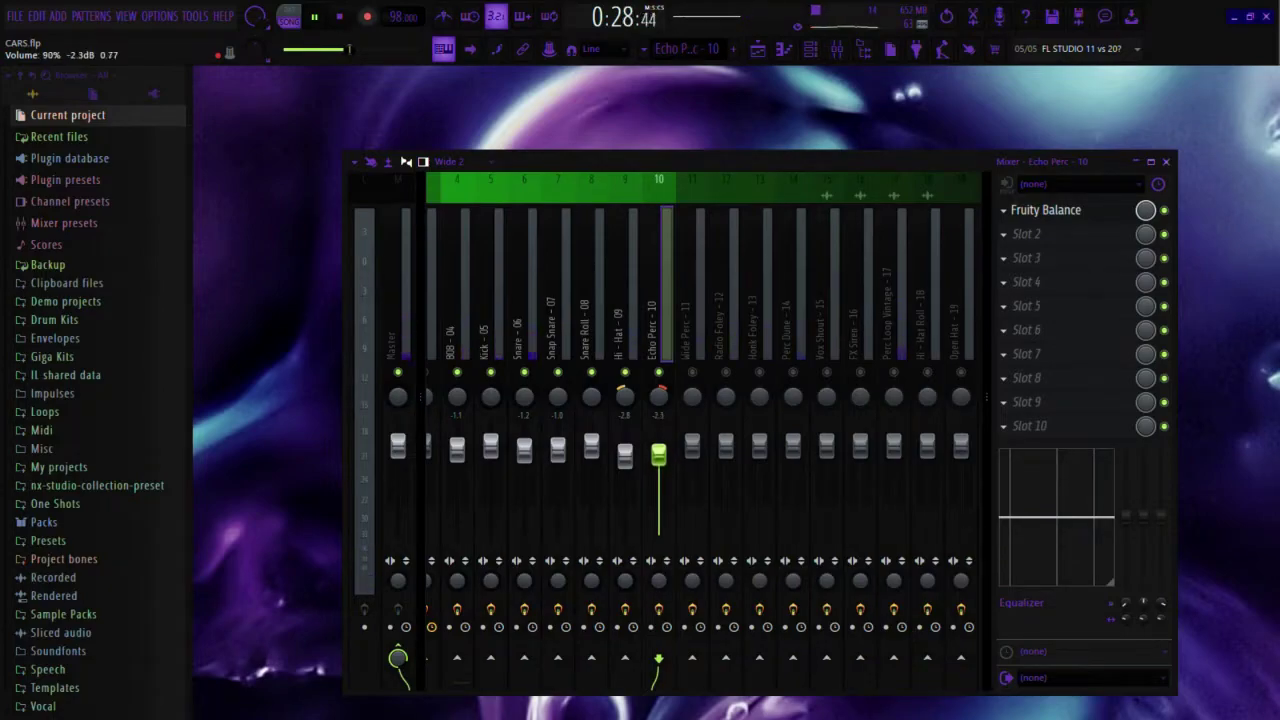
- Unmute the Wide Perc at -3.4 dB panned slightly left and the Radio Foley at -5.1 dB panned slightly right
{"action": "left_click", "coordinate": [692, 373]}
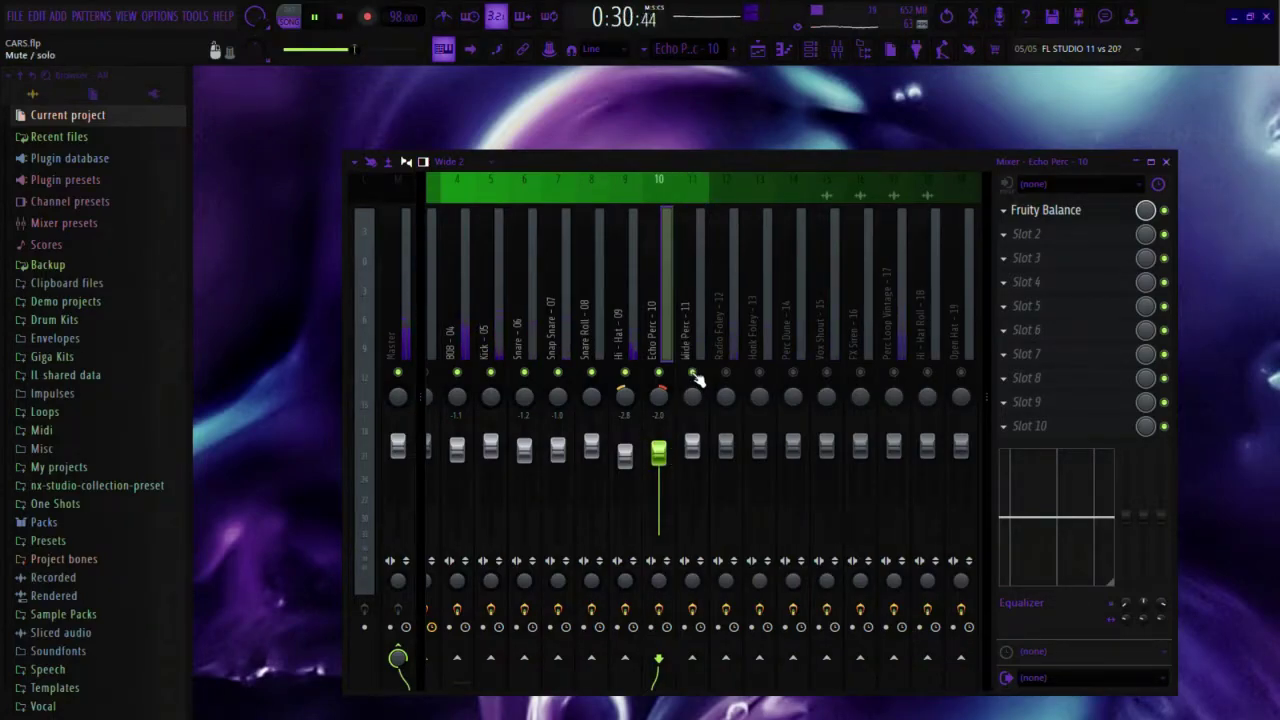
{"action": "left_click", "coordinate": [692, 448]}
{"action": "left_click_drag", "start_coordinate": [692, 448], "coordinate": [695, 465]}
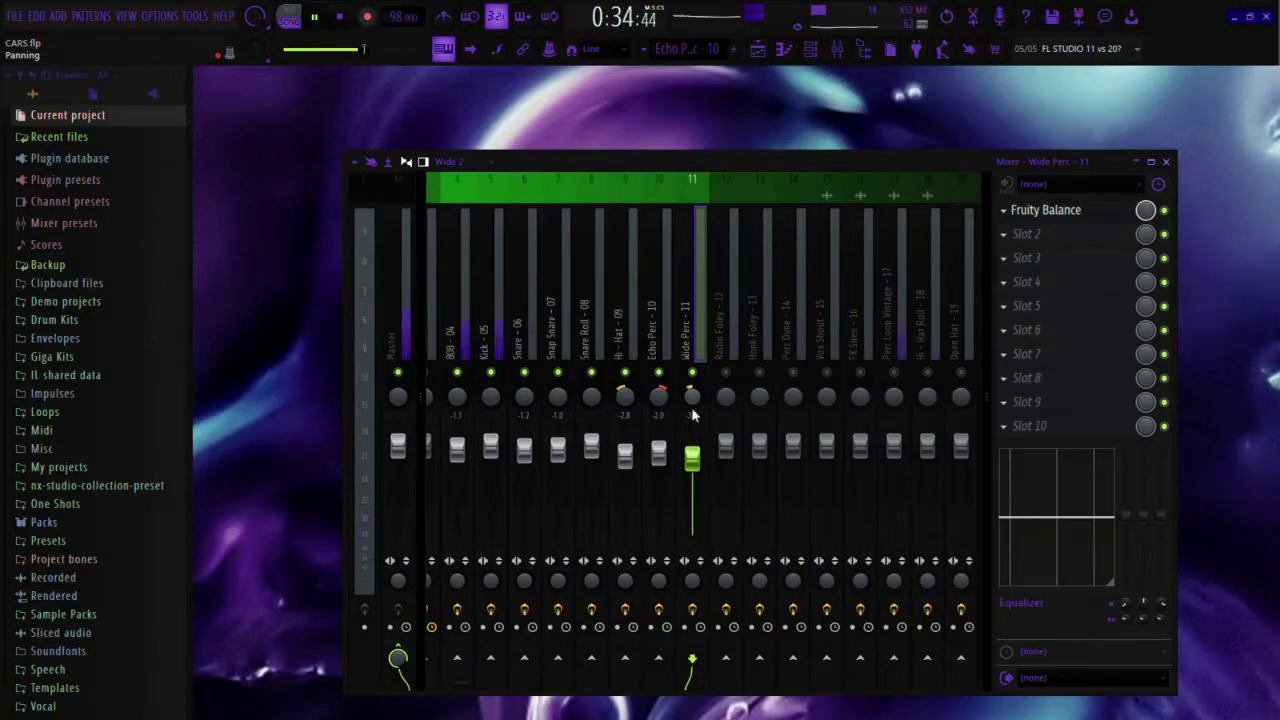
{"action": "left_click", "coordinate": [726, 373]}
{"action": "left_click_drag", "start_coordinate": [726, 447], "coordinate": [733, 473]}
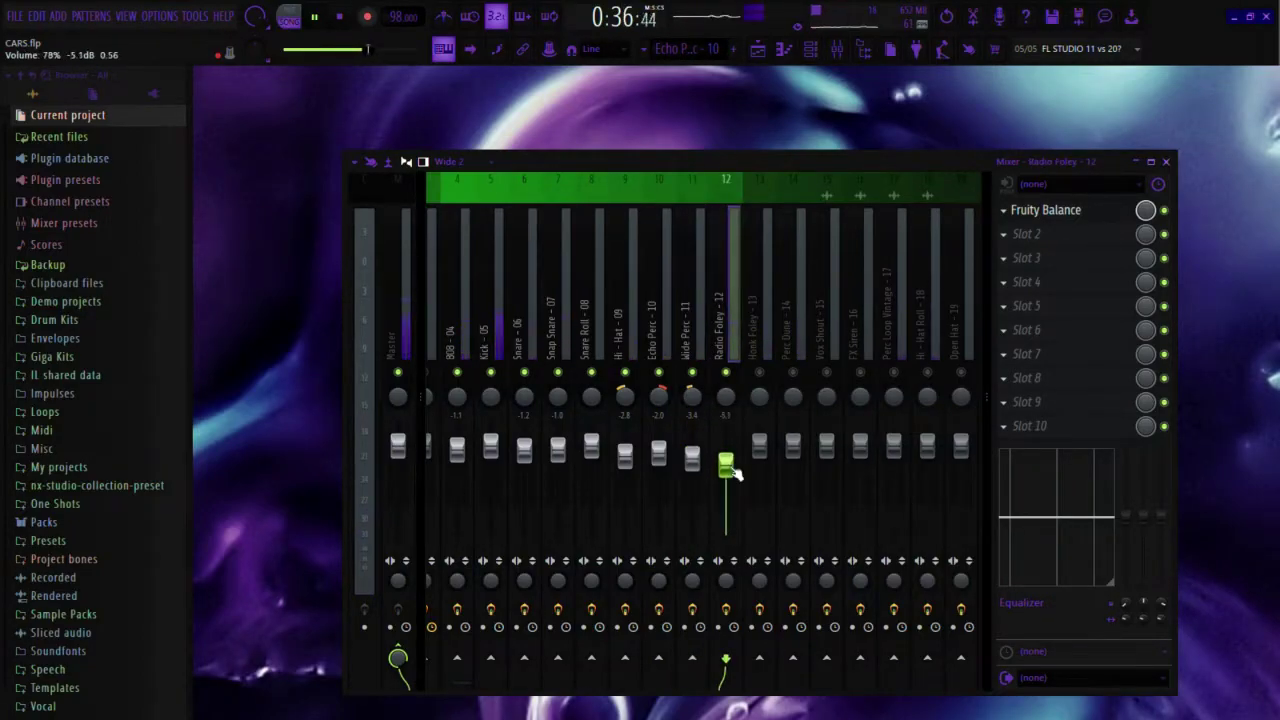
{"action": "left_click_drag", "start_coordinate": [726, 397], "coordinate": [726, 388]}
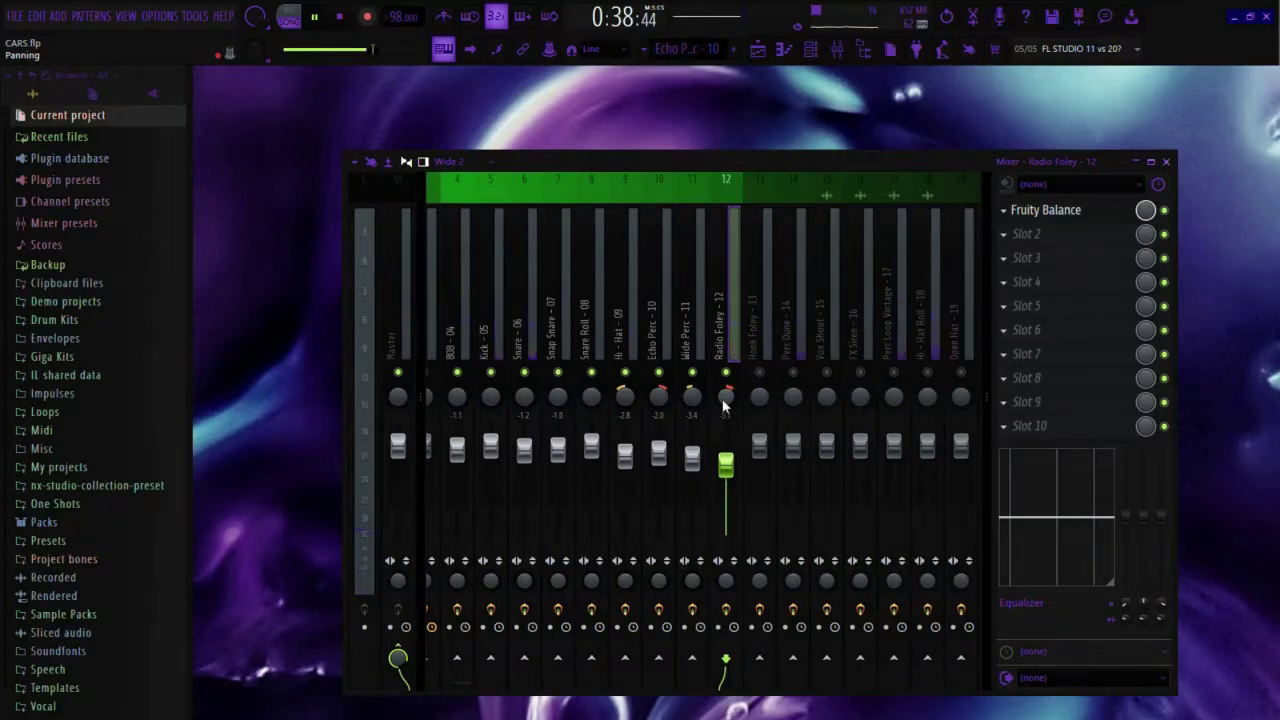
- Lower the Radio Foley fader to -9.9 dB and unmute Honk Foley at -7.4 dB panned slightly left
{"action": "left_click_drag", "start_coordinate": [726, 464], "coordinate": [726, 486]}
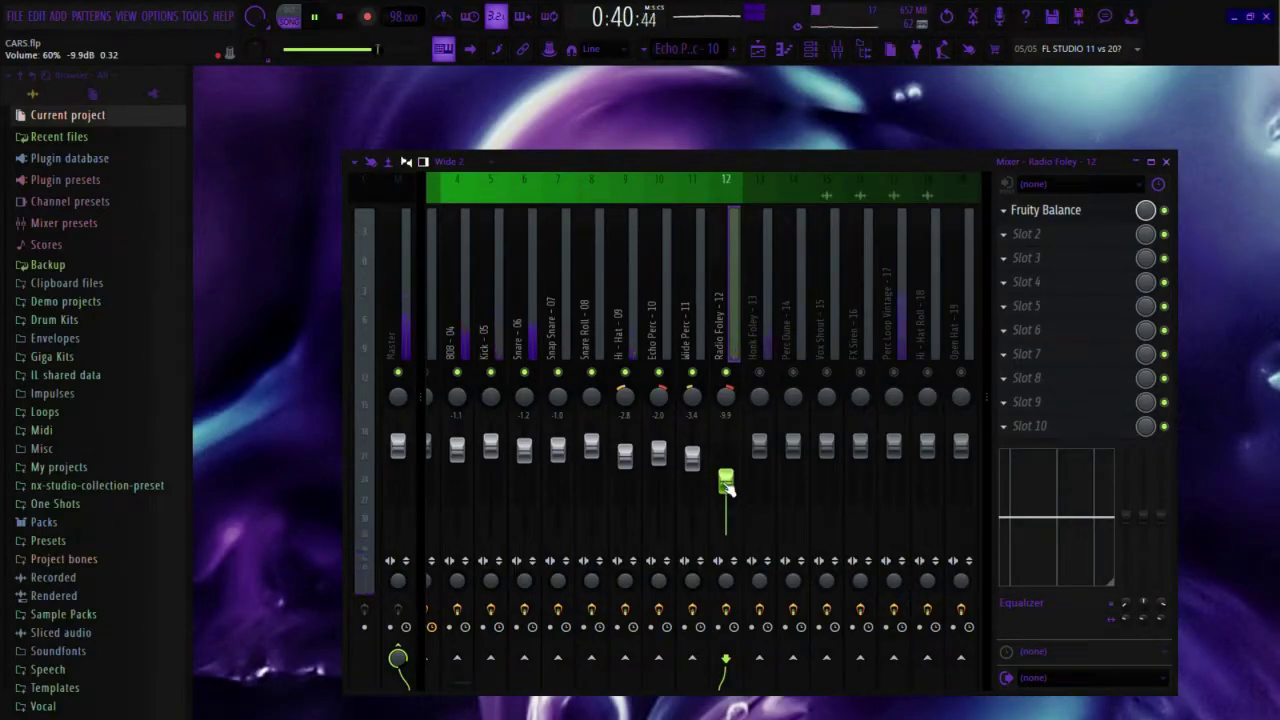
{"action": "left_click", "coordinate": [760, 375]}
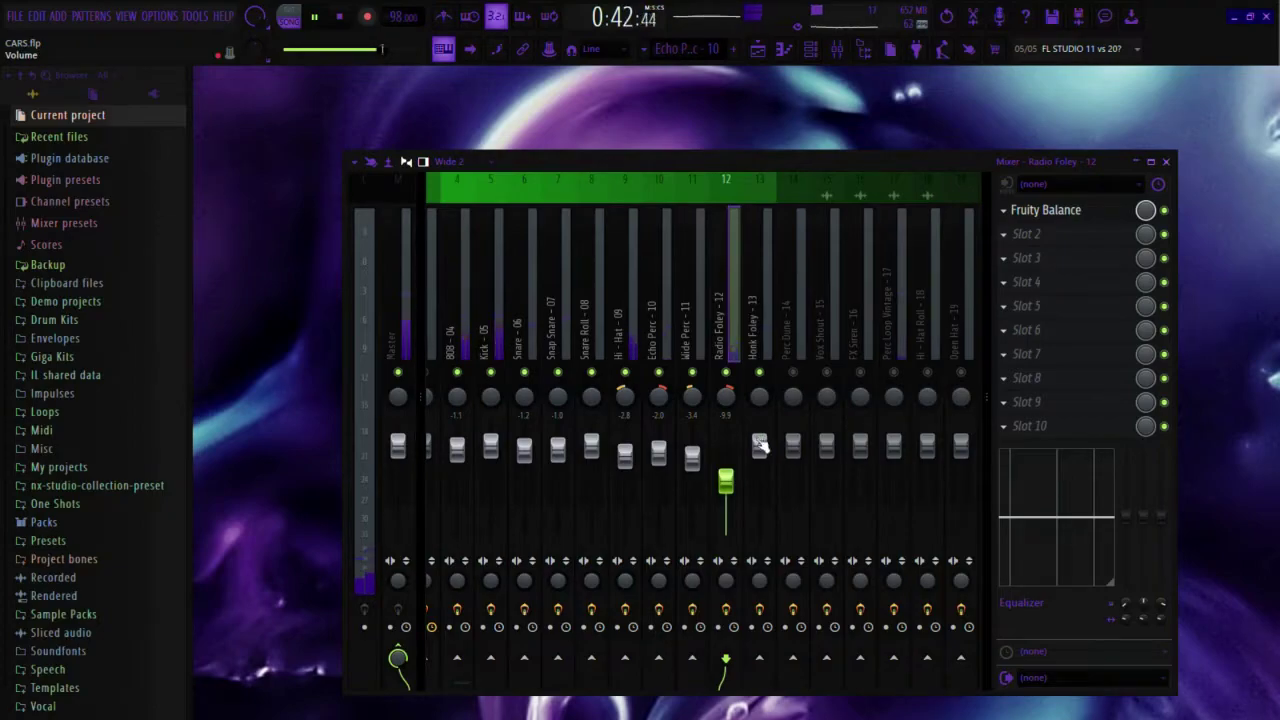
{"action": "left_click_drag", "start_coordinate": [760, 445], "coordinate": [760, 475]}
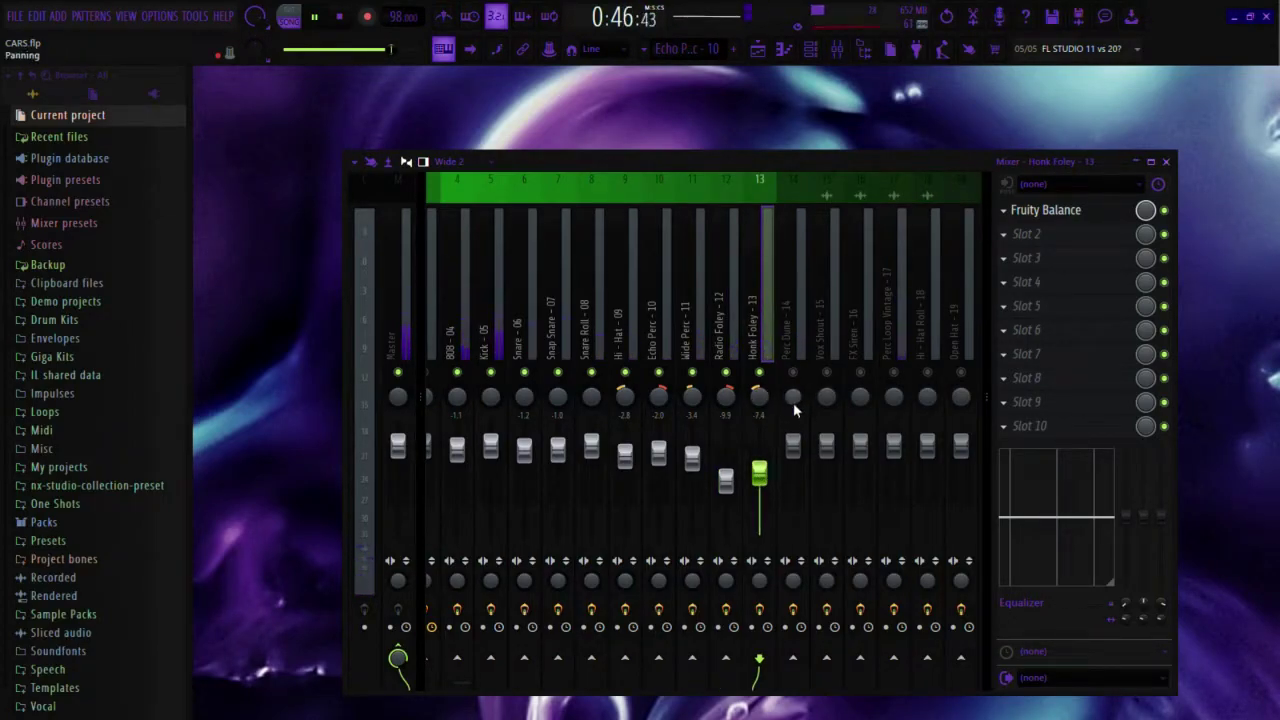
- Unmute Perc Dune at -10.9 dB panned slightly right, and Vox Shout at -11.7 dB
{"action": "left_click", "coordinate": [794, 375]}
{"action": "left_click_drag", "start_coordinate": [798, 432], "coordinate": [798, 472]}
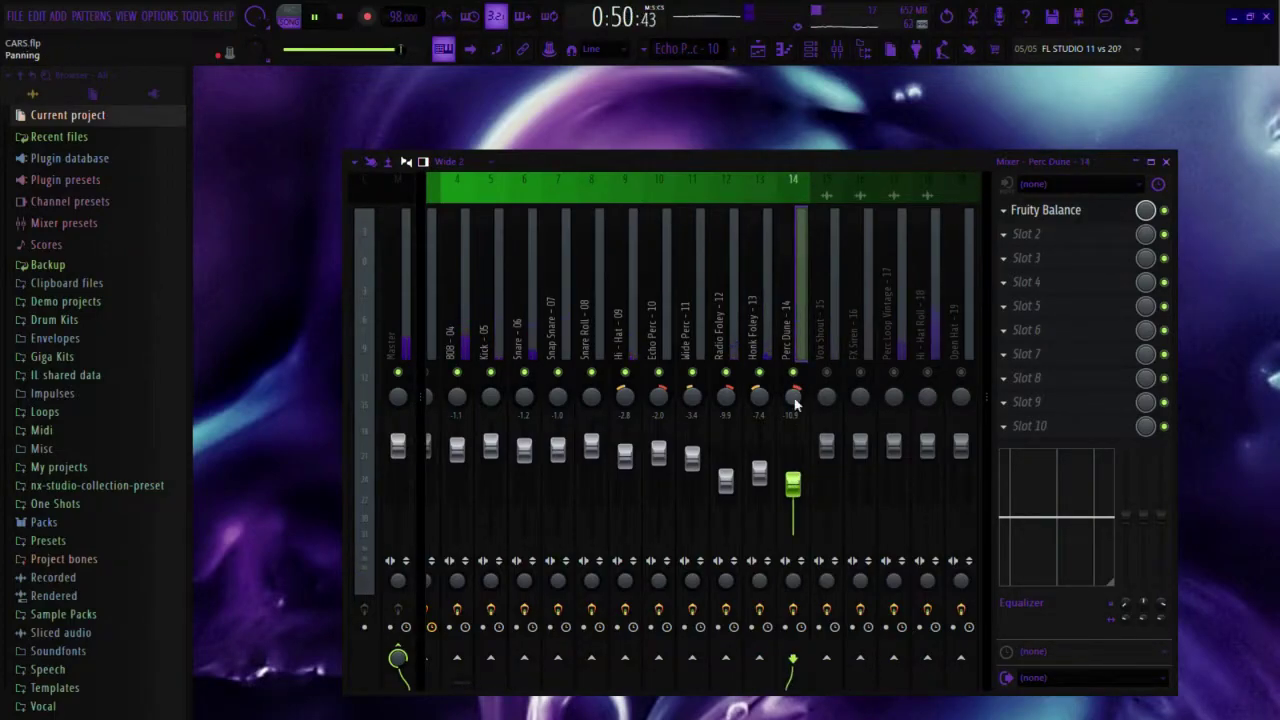
{"action": "left_click", "coordinate": [827, 373]}
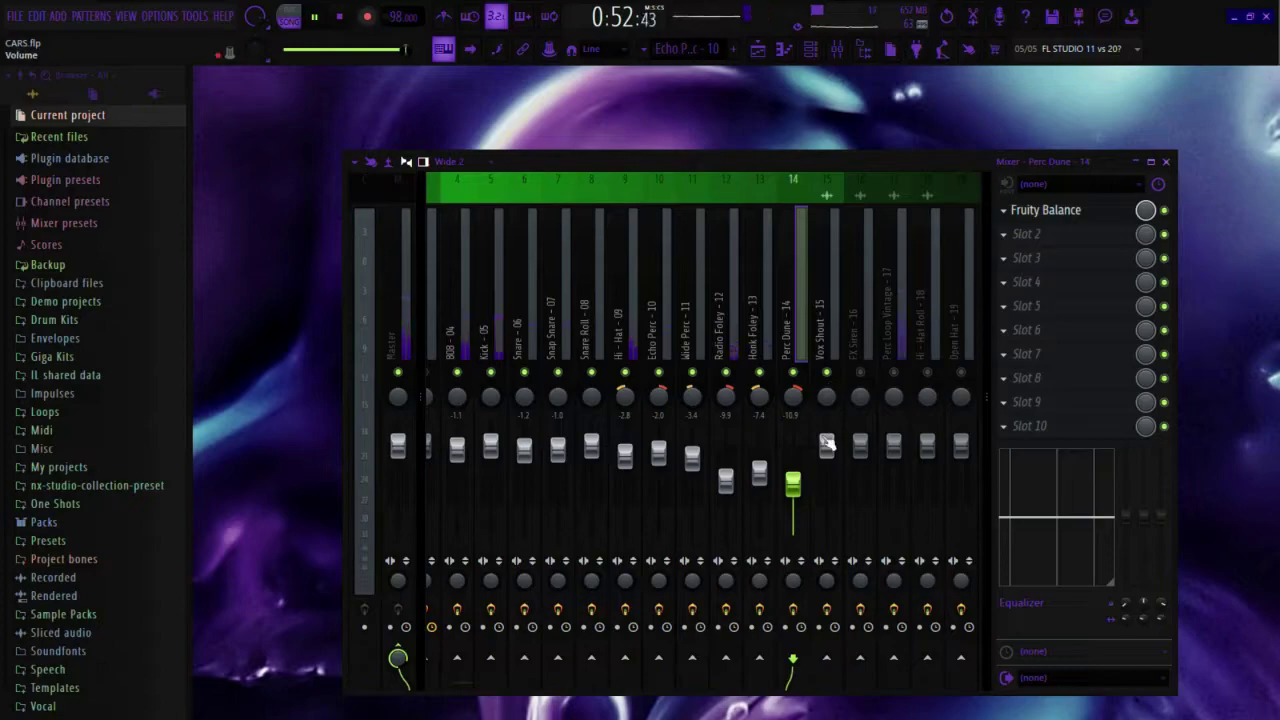
{"action": "left_click_drag", "start_coordinate": [826, 453], "coordinate": [830, 497]}
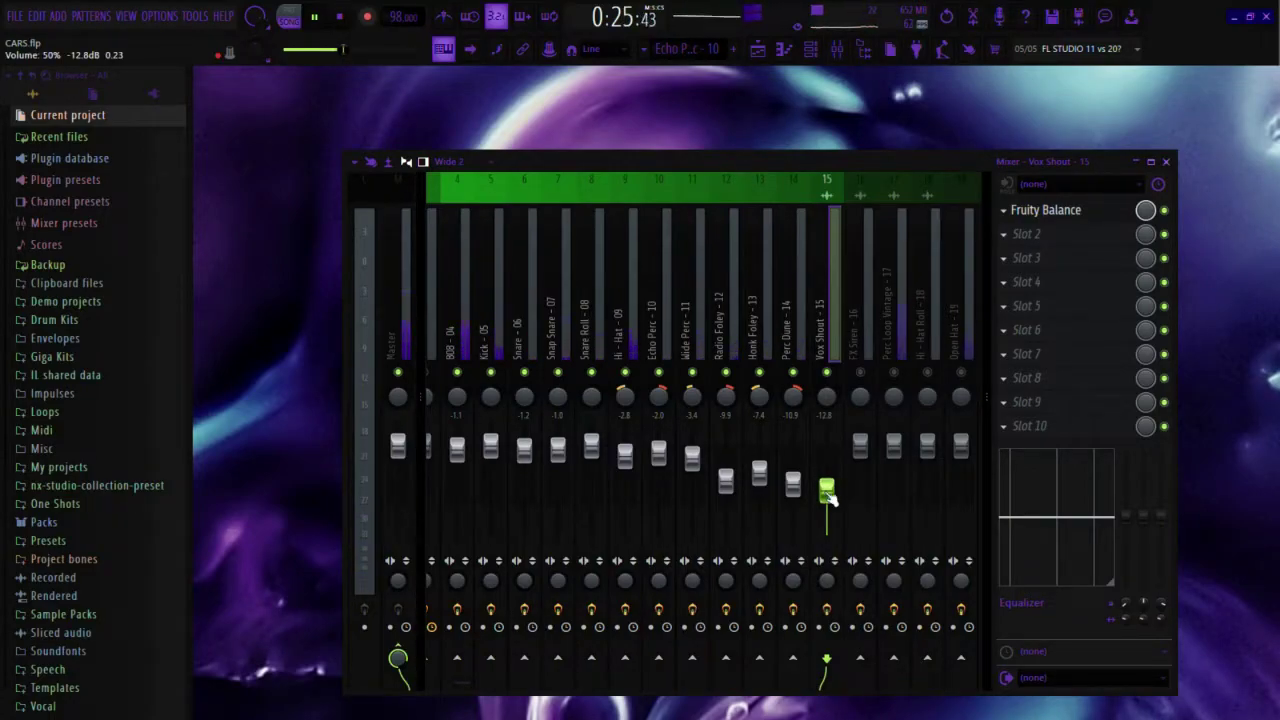
{"action": "left_click_drag", "start_coordinate": [829, 498], "coordinate": [829, 503]}
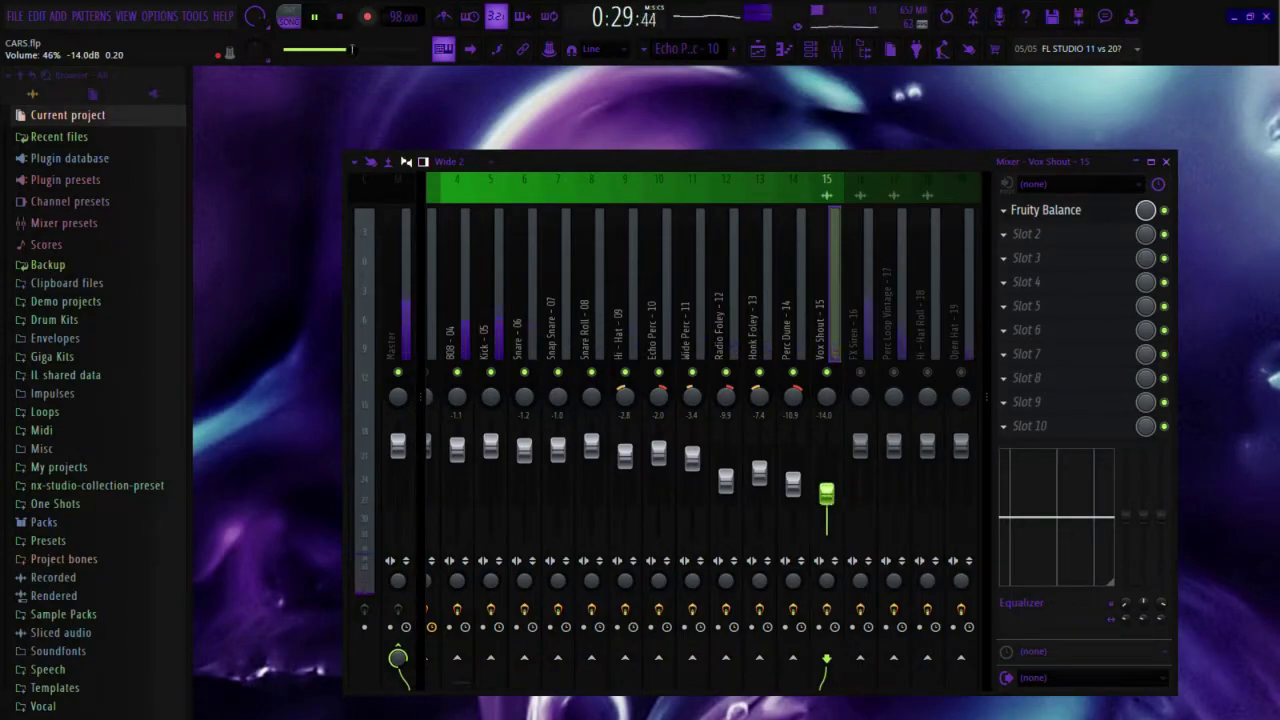
- Unmute FX Siren, lower its fader to -29.6 dB and save the project
{"action": "left_click_drag", "start_coordinate": [860, 443], "coordinate": [860, 484]}
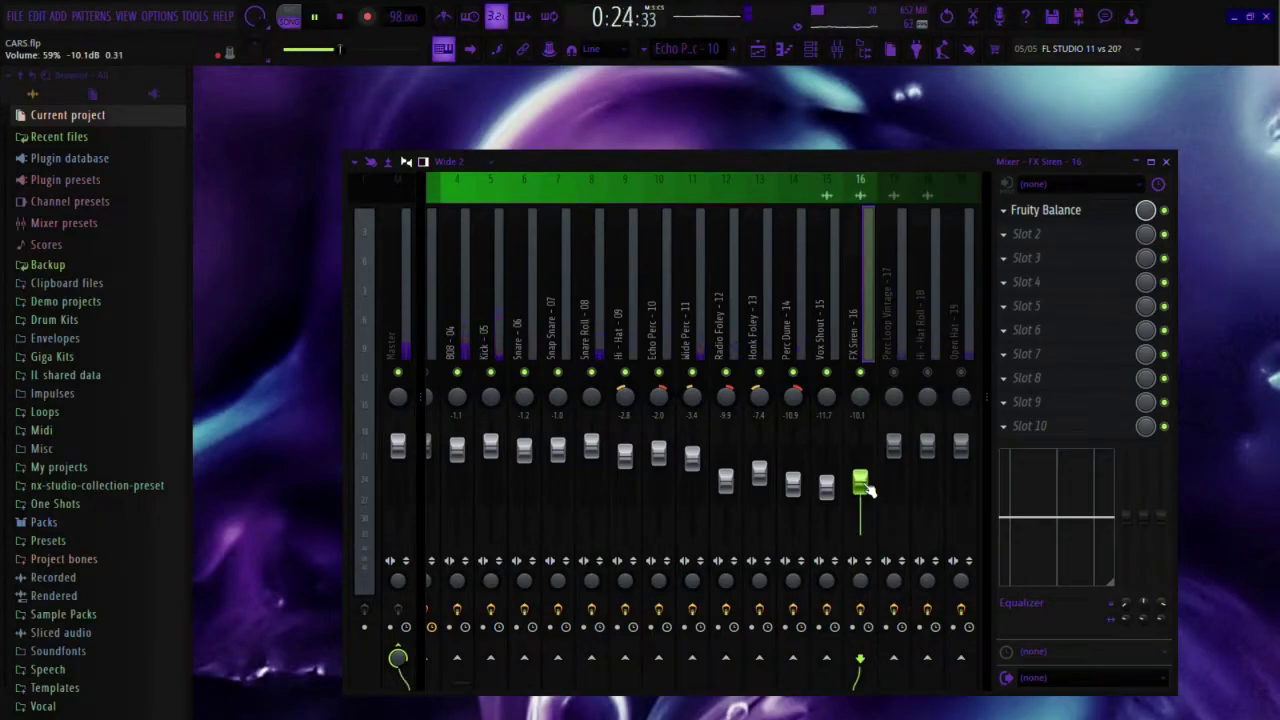
{"action": "key", "text": "ctrl+s"}
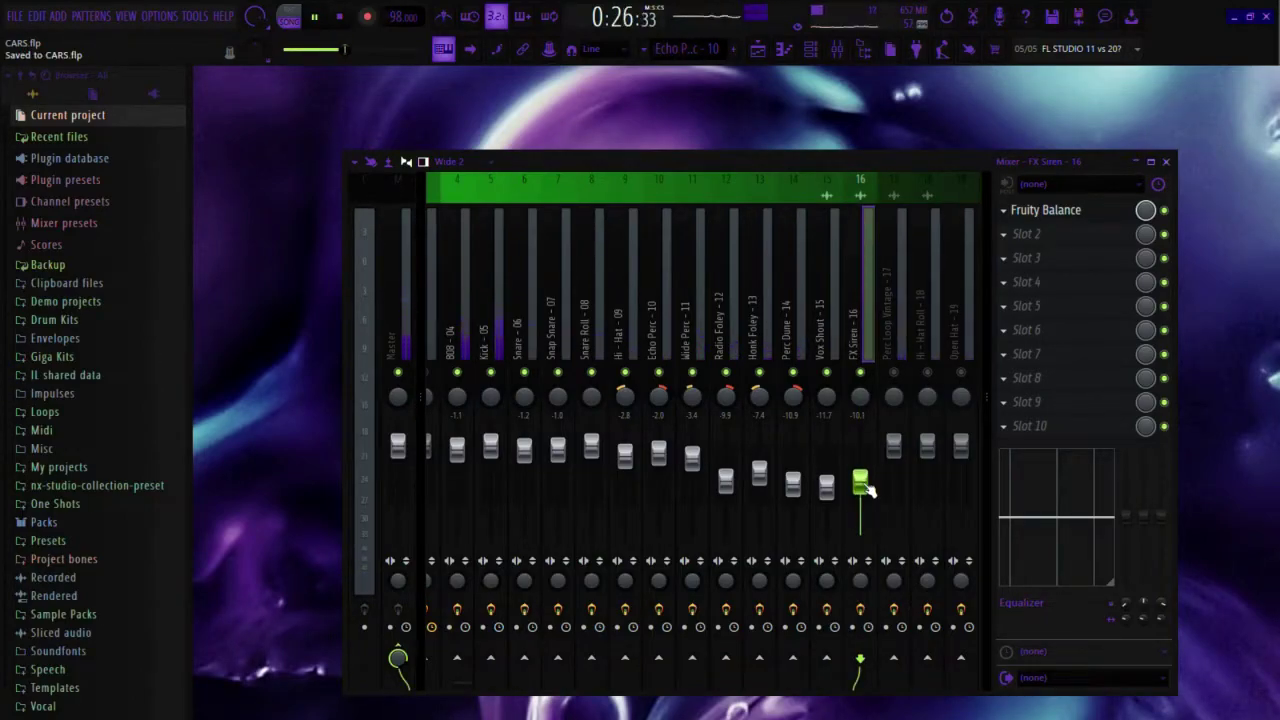
{"action": "left_click_drag", "start_coordinate": [866, 492], "coordinate": [862, 525]}
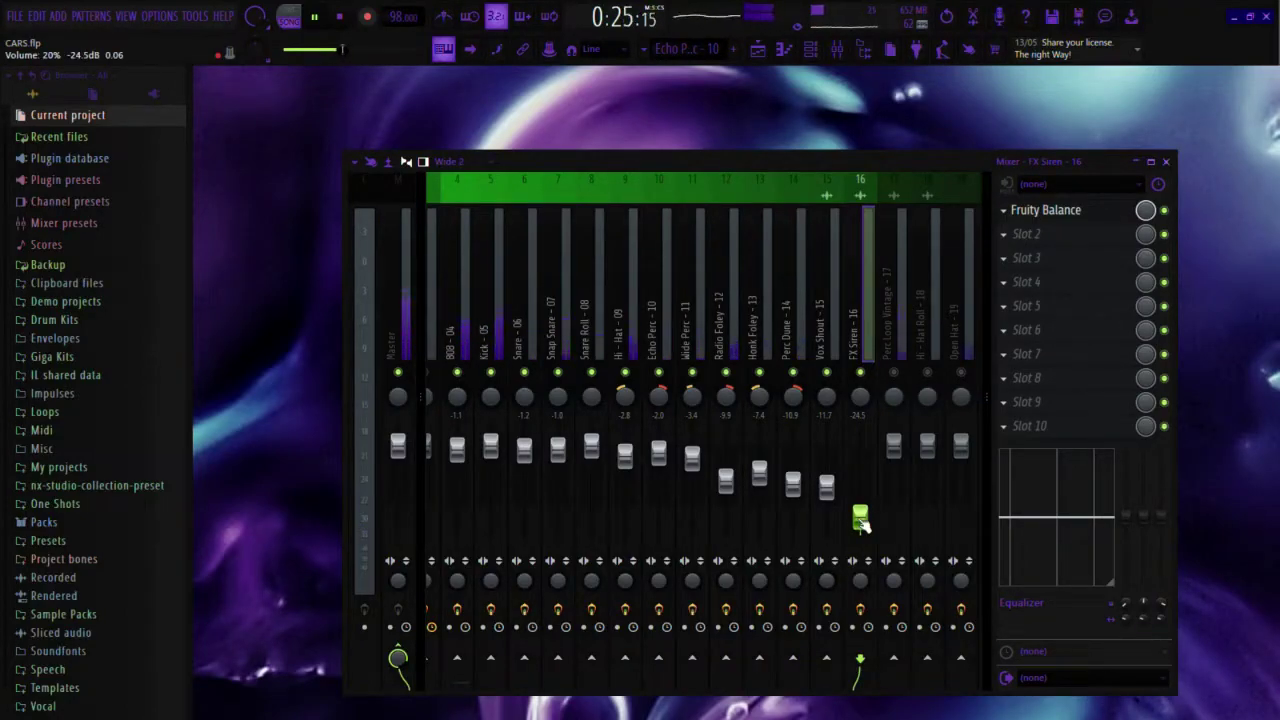
{"action": "left_click_drag", "start_coordinate": [860, 517], "coordinate": [860, 520]}
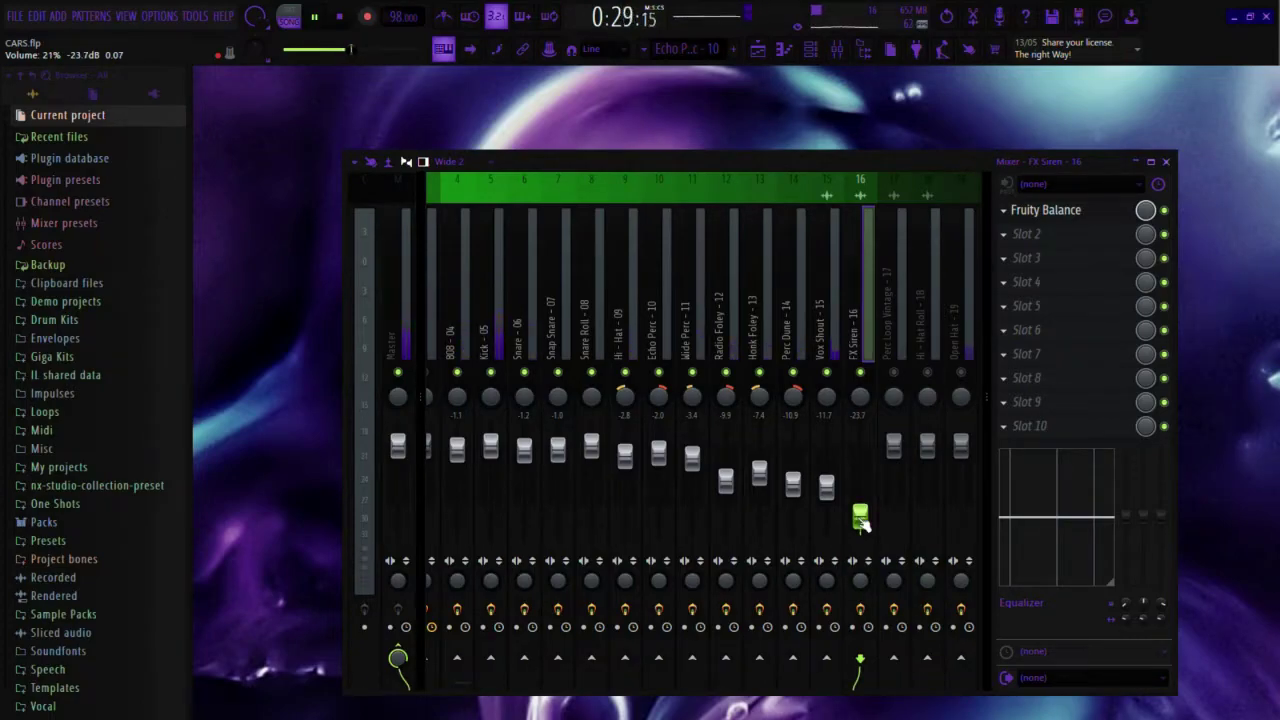
{"action": "left_click_drag", "start_coordinate": [864, 527], "coordinate": [866, 533]}
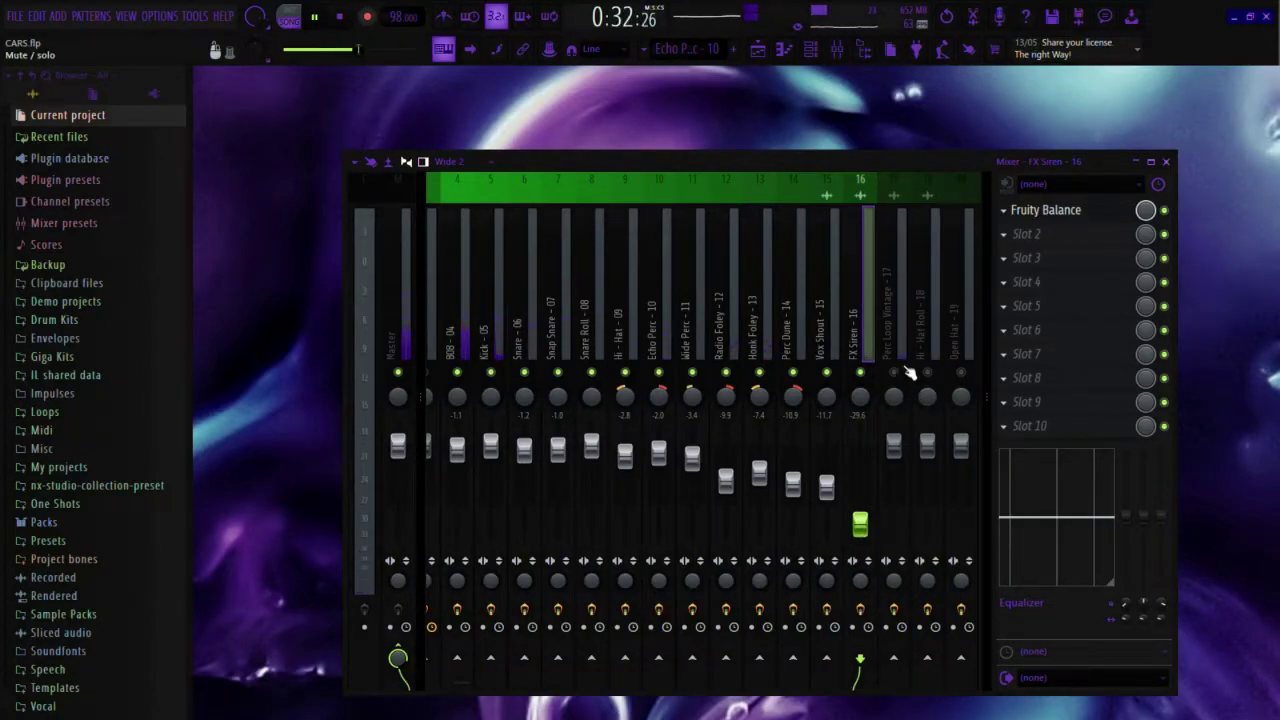
- Unmute Perc Loop Vintage at -10.5 dB and cut its low-shelf EQ band fully
{"action": "left_click", "coordinate": [893, 372]}
{"action": "left_click_drag", "start_coordinate": [893, 446], "coordinate": [901, 487]}
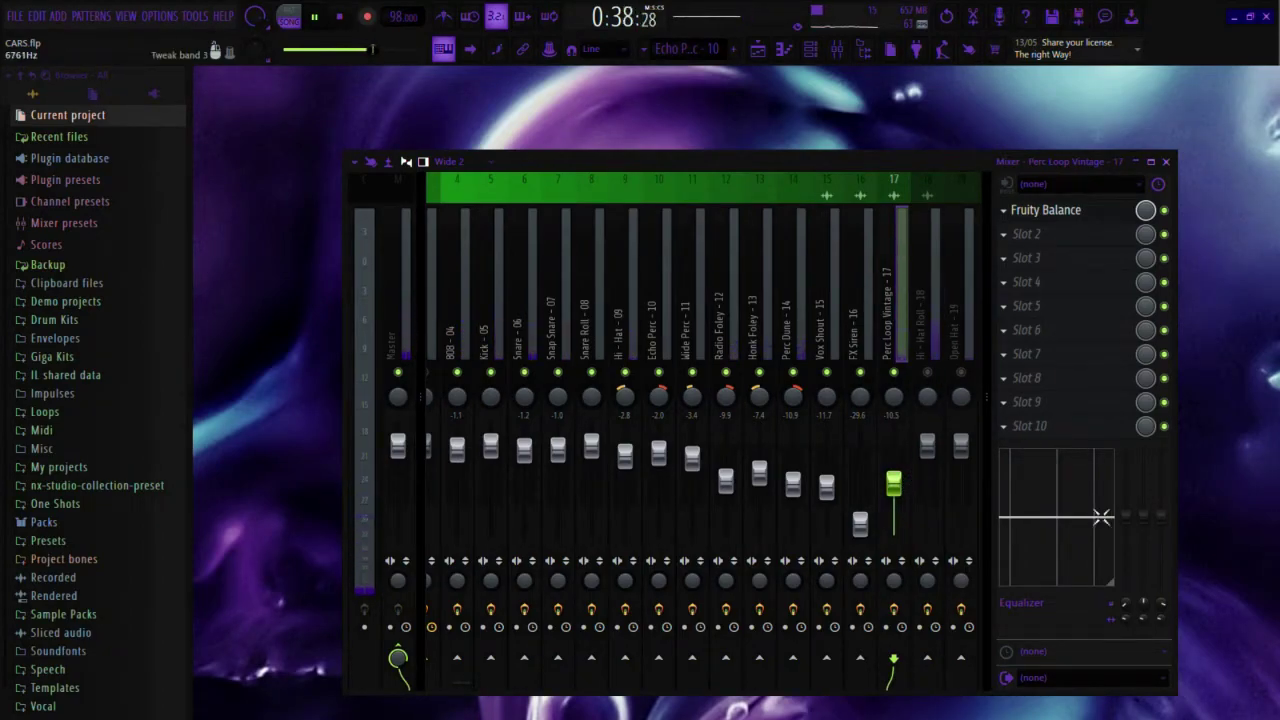
{"action": "left_click_drag", "start_coordinate": [1126, 518], "coordinate": [1127, 594]}
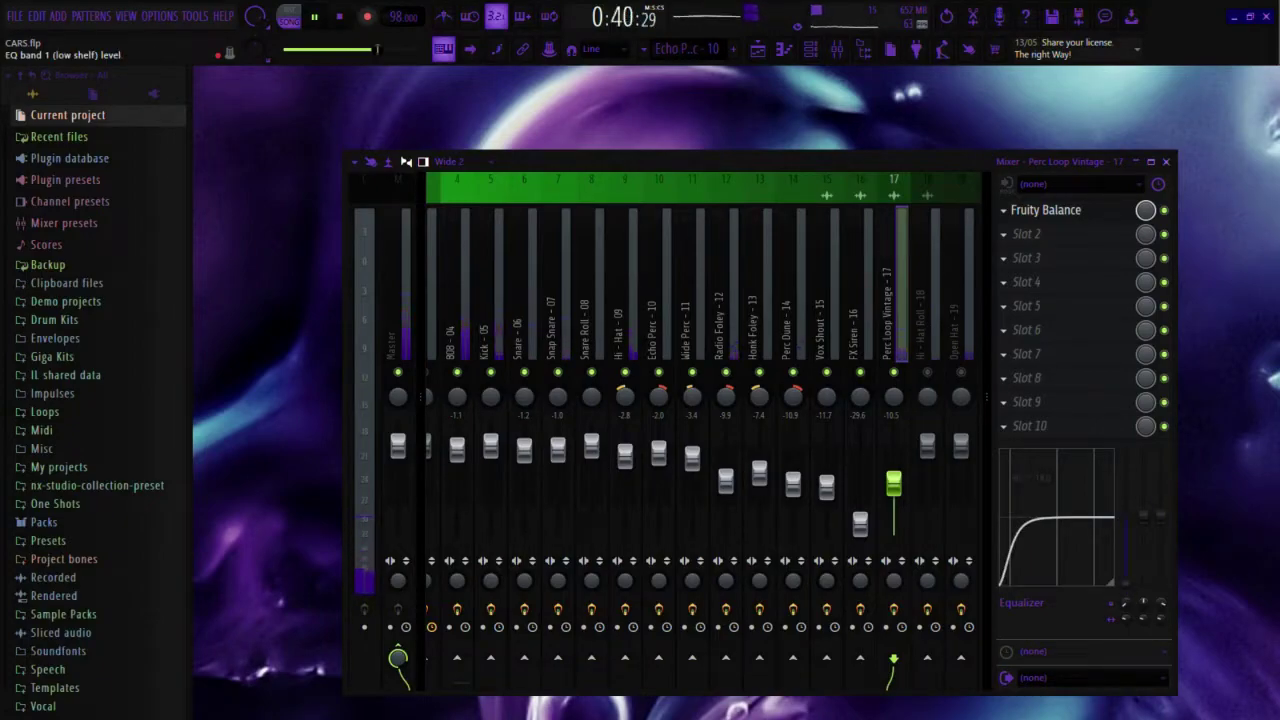
- Unmute Hi-Hat Roll at -9.9 dB and Open Hat at -15.2 dB
{"action": "left_click", "coordinate": [928, 373]}
{"action": "left_click_drag", "start_coordinate": [927, 447], "coordinate": [967, 505]}
{"action": "left_click", "coordinate": [964, 376]}
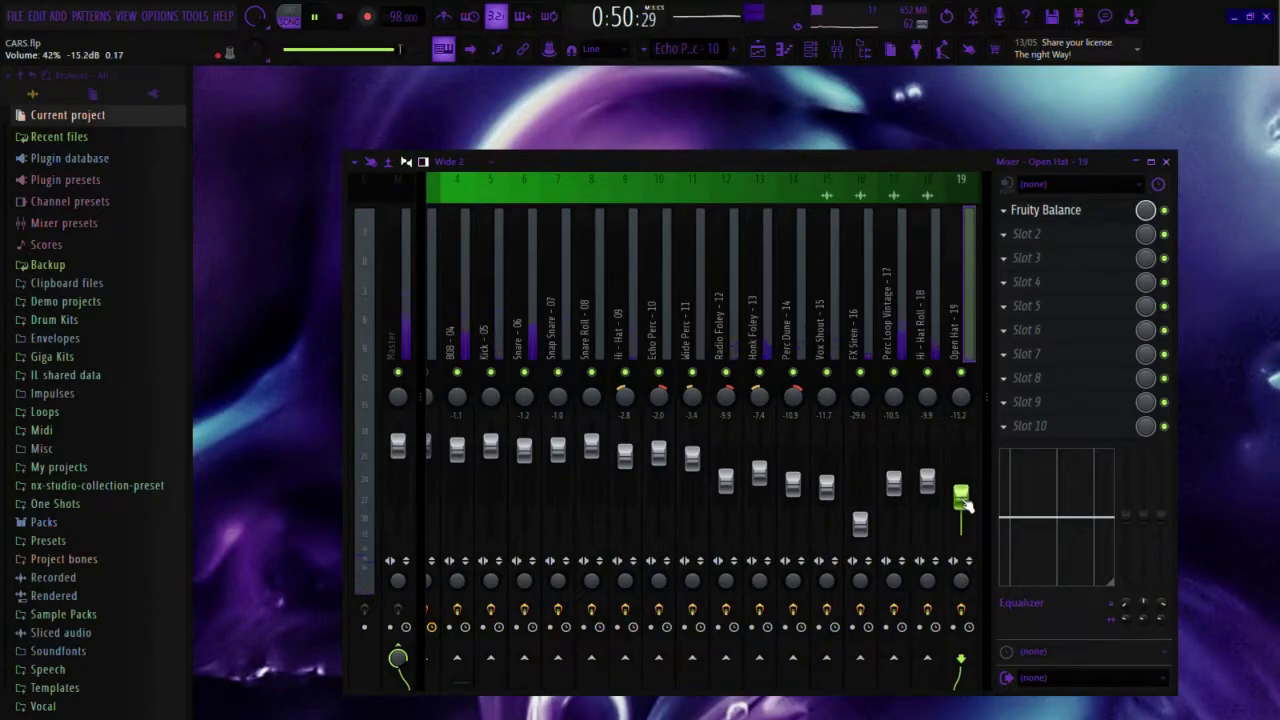
- Lower FX Siren to -34.8 dB, and set Open Hat to -16.7 dB panned 29% left
{"action": "left_click", "coordinate": [860, 523]}
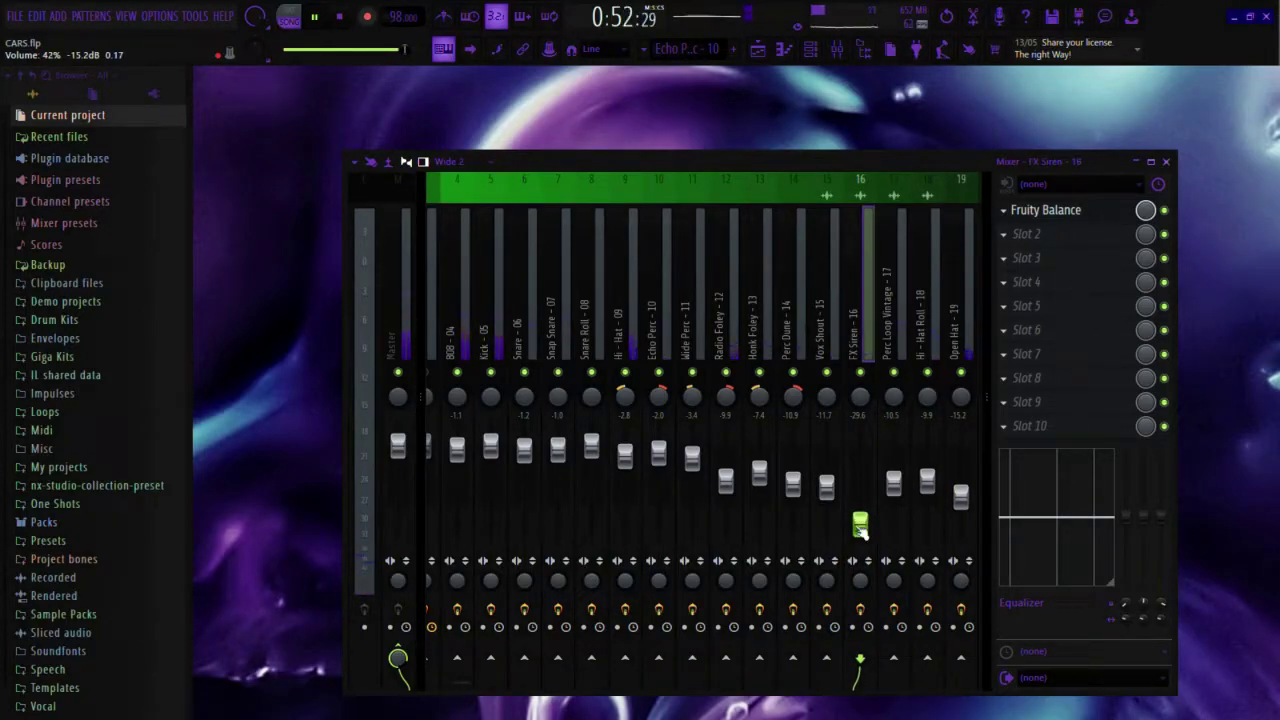
{"action": "left_click_drag", "start_coordinate": [860, 530], "coordinate": [860, 536]}
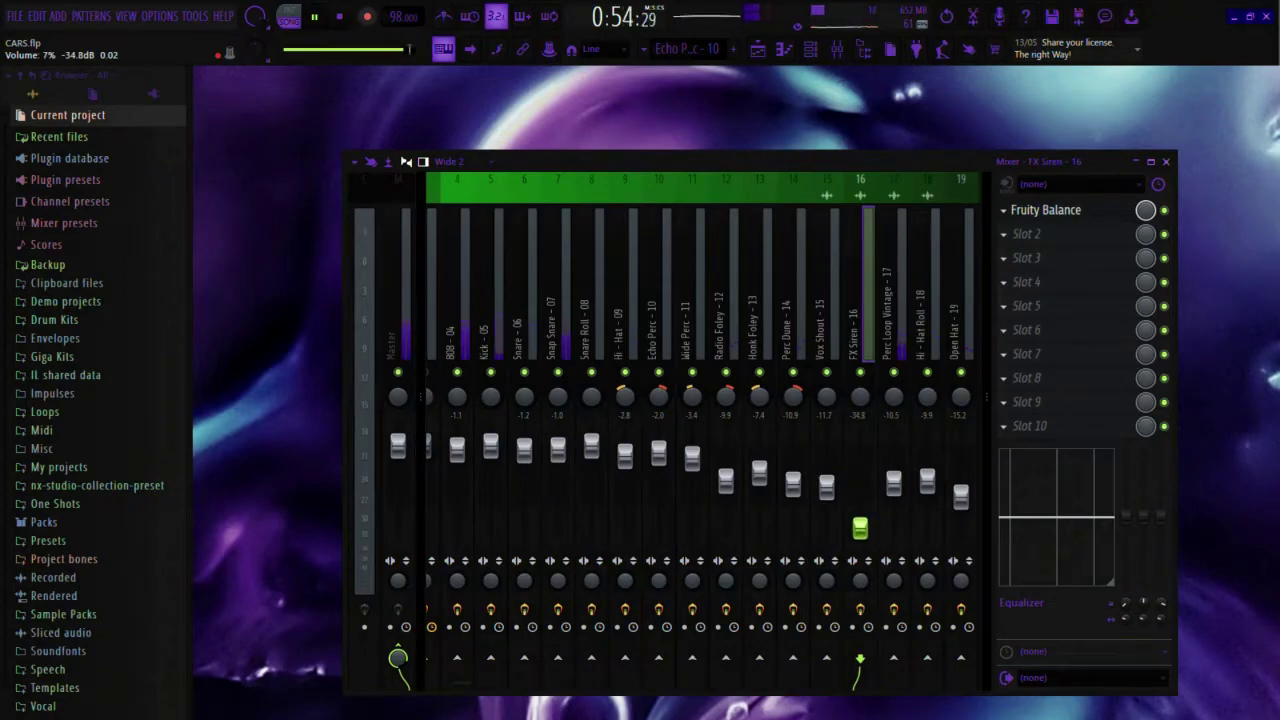
{"action": "left_click_drag", "start_coordinate": [960, 495], "coordinate": [960, 499]}
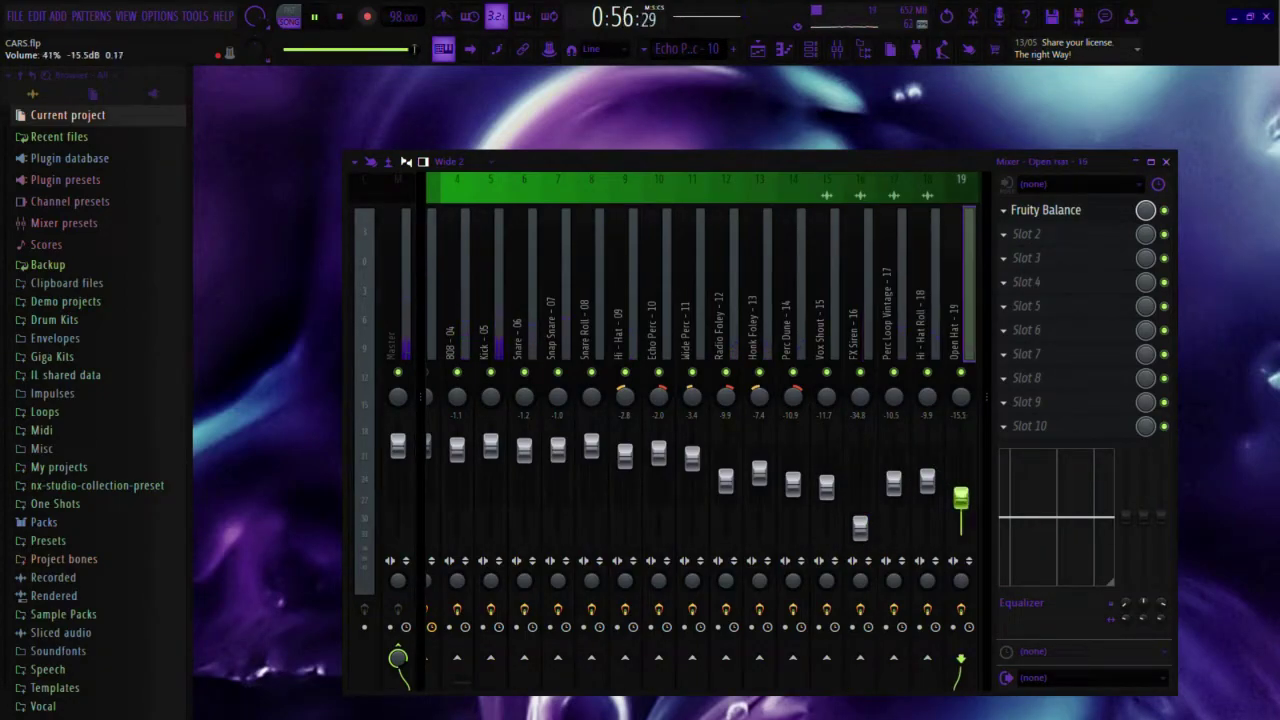
{"action": "scroll", "coordinate": [960, 397], "scroll_direction": "down", "scroll_amount": 2}
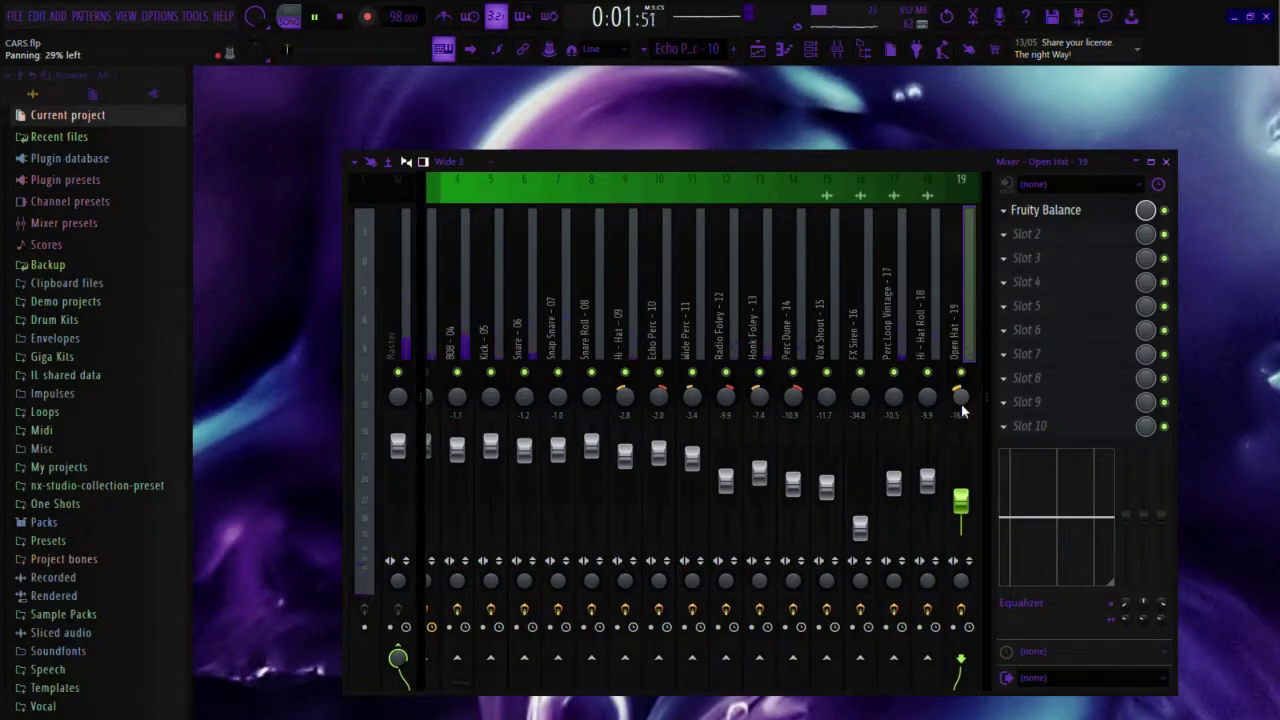
- Set Hi-Hat Roll to -11.5 dB panned slightly right, and lower Perc Loop Vintage to -11.7 dB
{"action": "left_click_drag", "start_coordinate": [927, 482], "coordinate": [927, 486]}
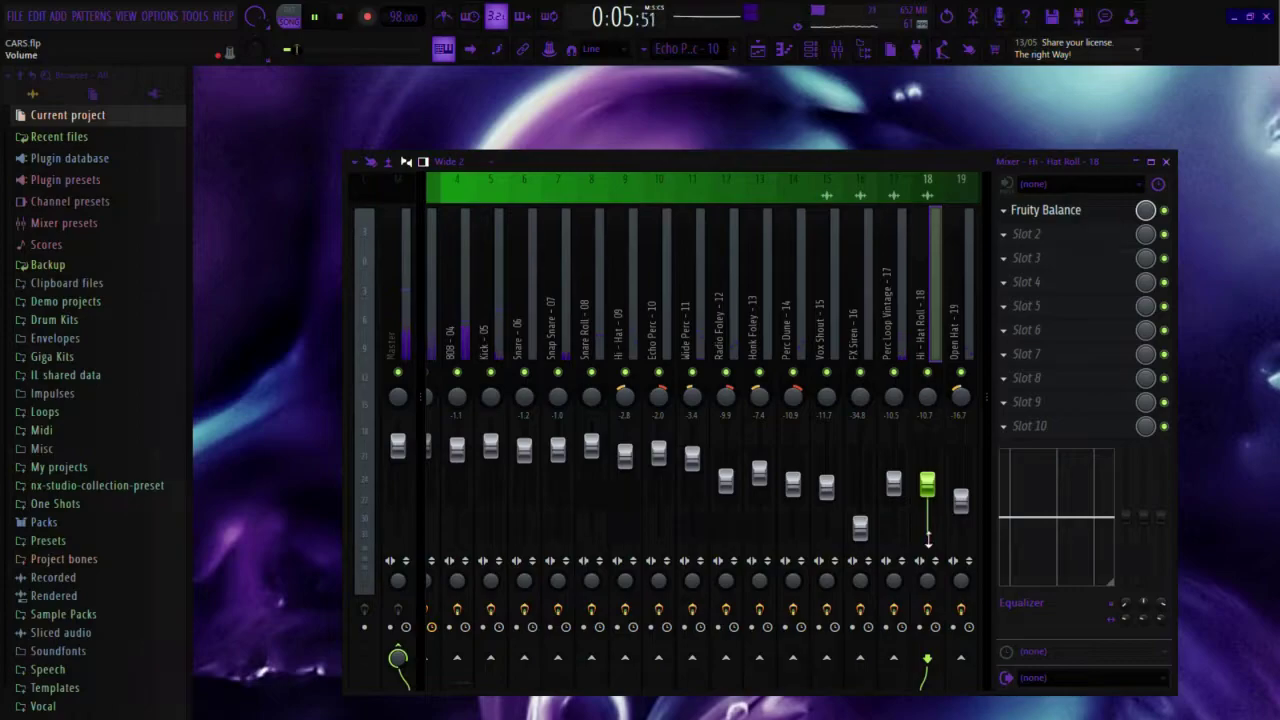
{"action": "left_click_drag", "start_coordinate": [929, 500], "coordinate": [929, 503]}
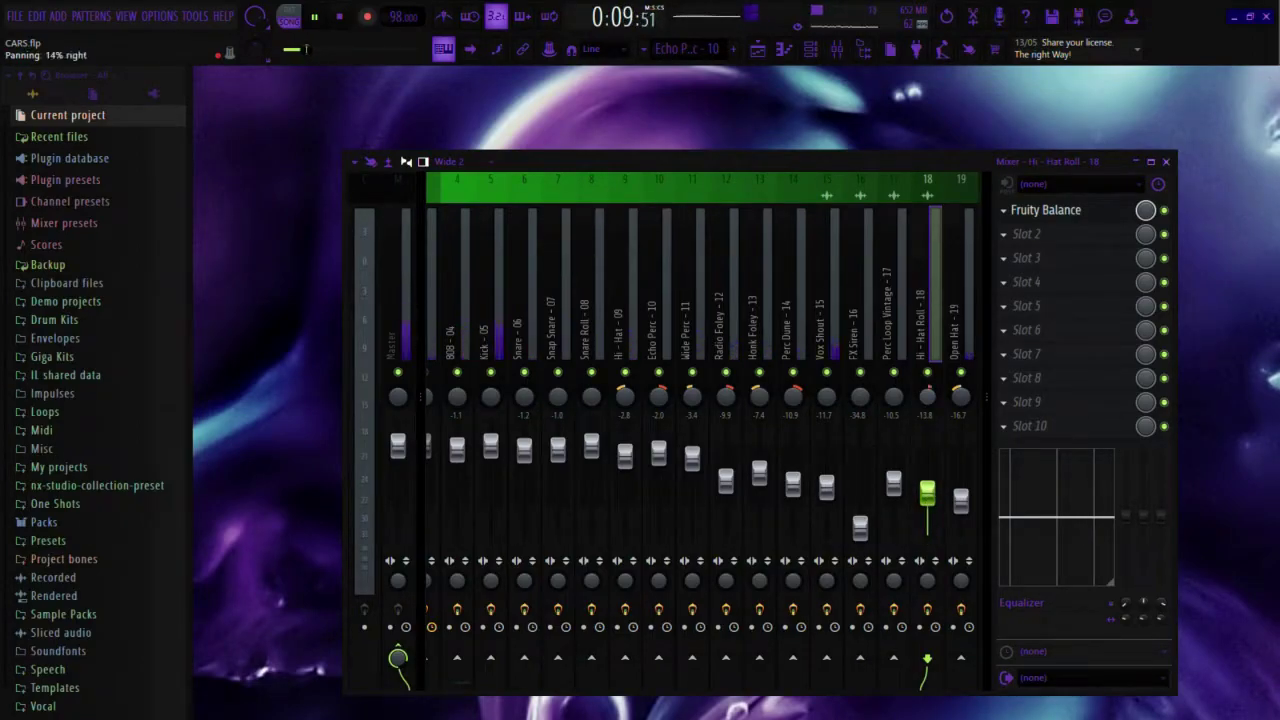
{"action": "left_click_drag", "start_coordinate": [928, 493], "coordinate": [931, 493]}
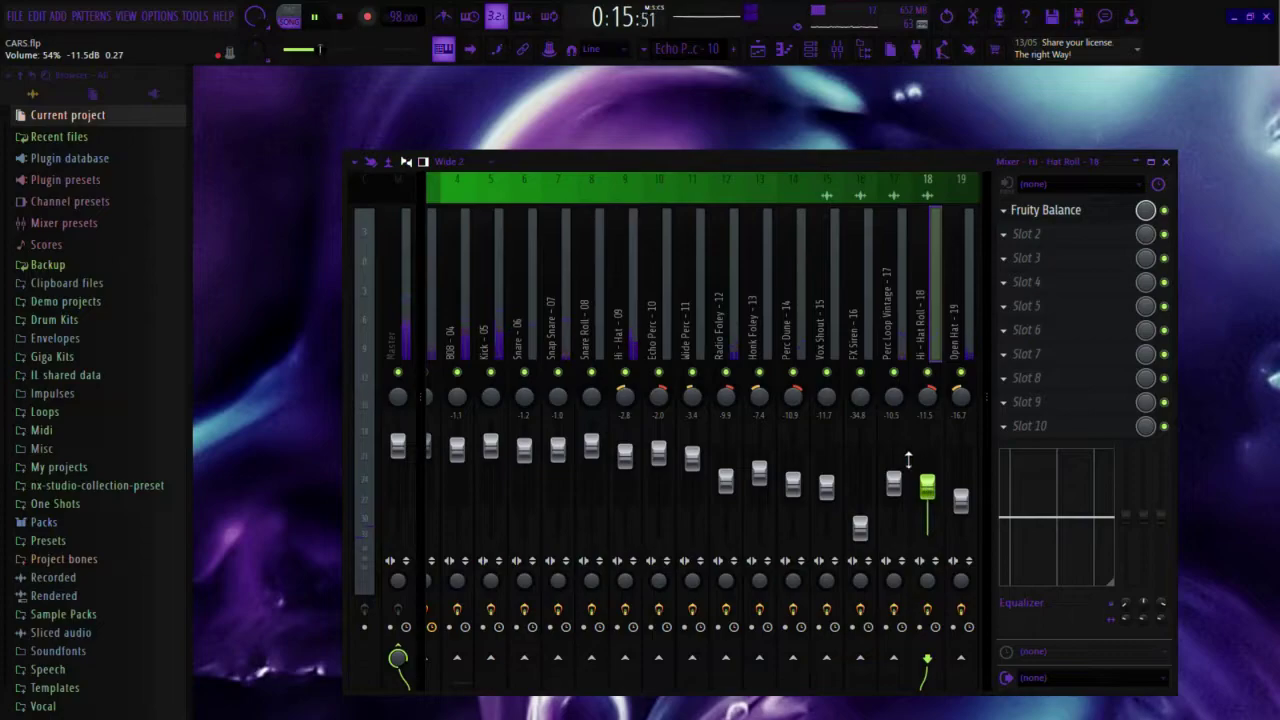
{"action": "left_click", "coordinate": [894, 485]}
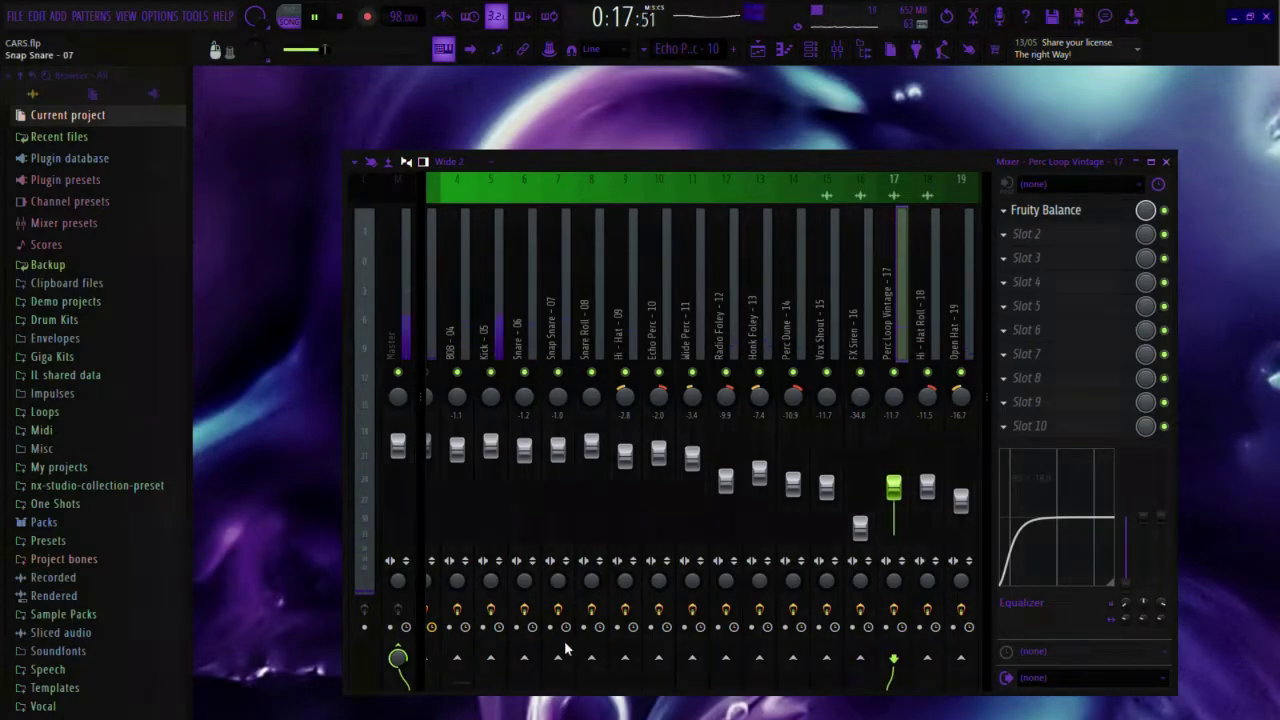
- Unmute Perc Loop on track 20, lower its fader to -14.9 dB and cut its low-shelf EQ band fully
{"action": "left_click_drag", "start_coordinate": [466, 685], "coordinate": [490, 686]}
{"action": "left_click", "coordinate": [820, 371]}
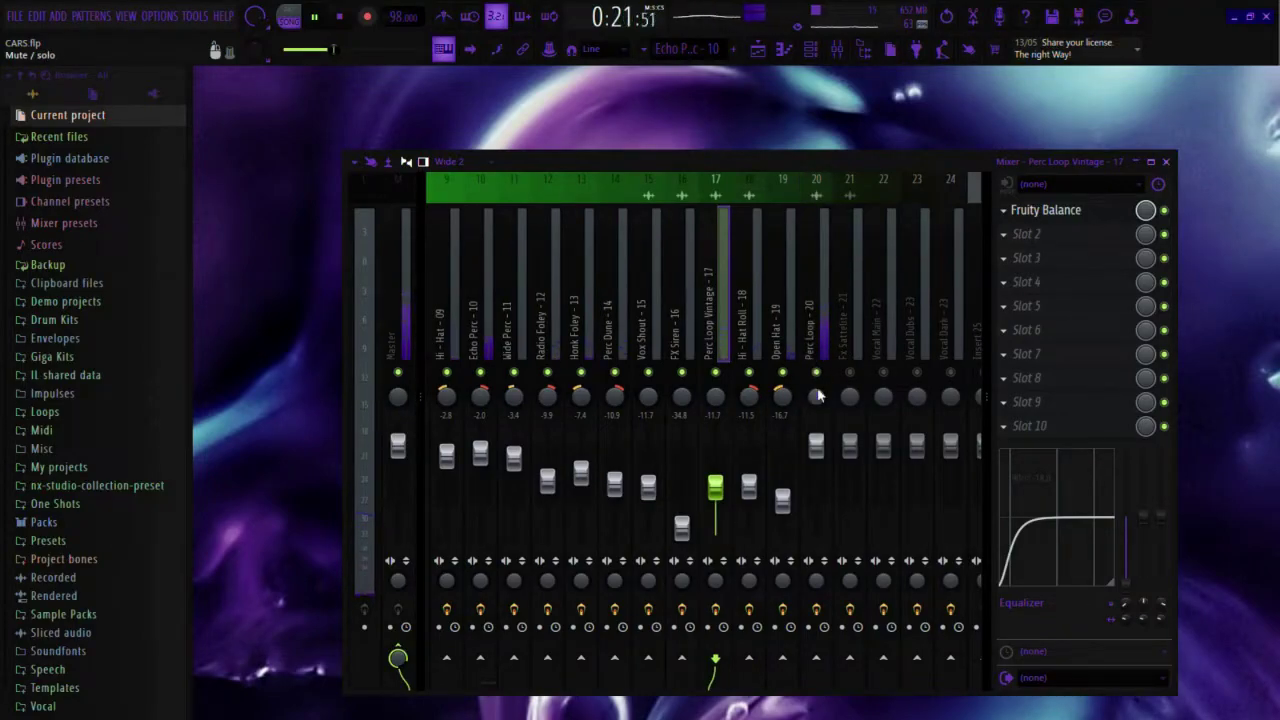
{"action": "left_click_drag", "start_coordinate": [820, 443], "coordinate": [816, 496]}
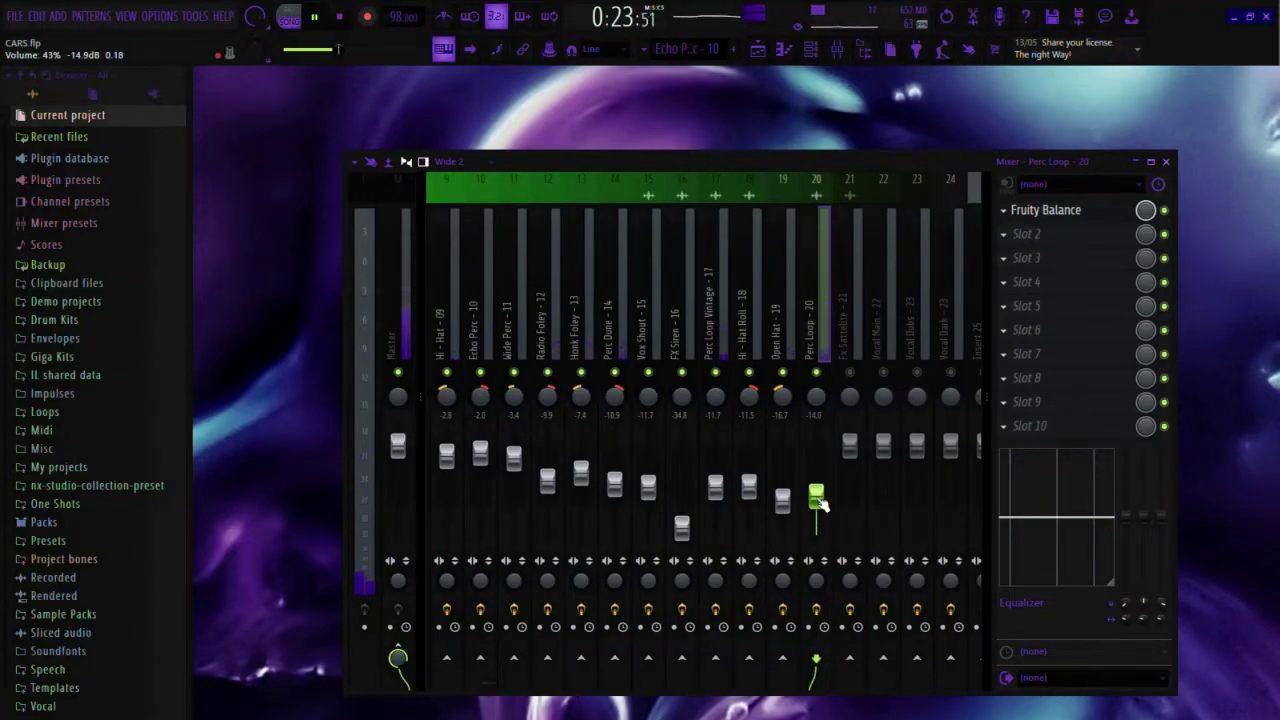
{"action": "left_click_drag", "start_coordinate": [1126, 532], "coordinate": [1126, 580]}
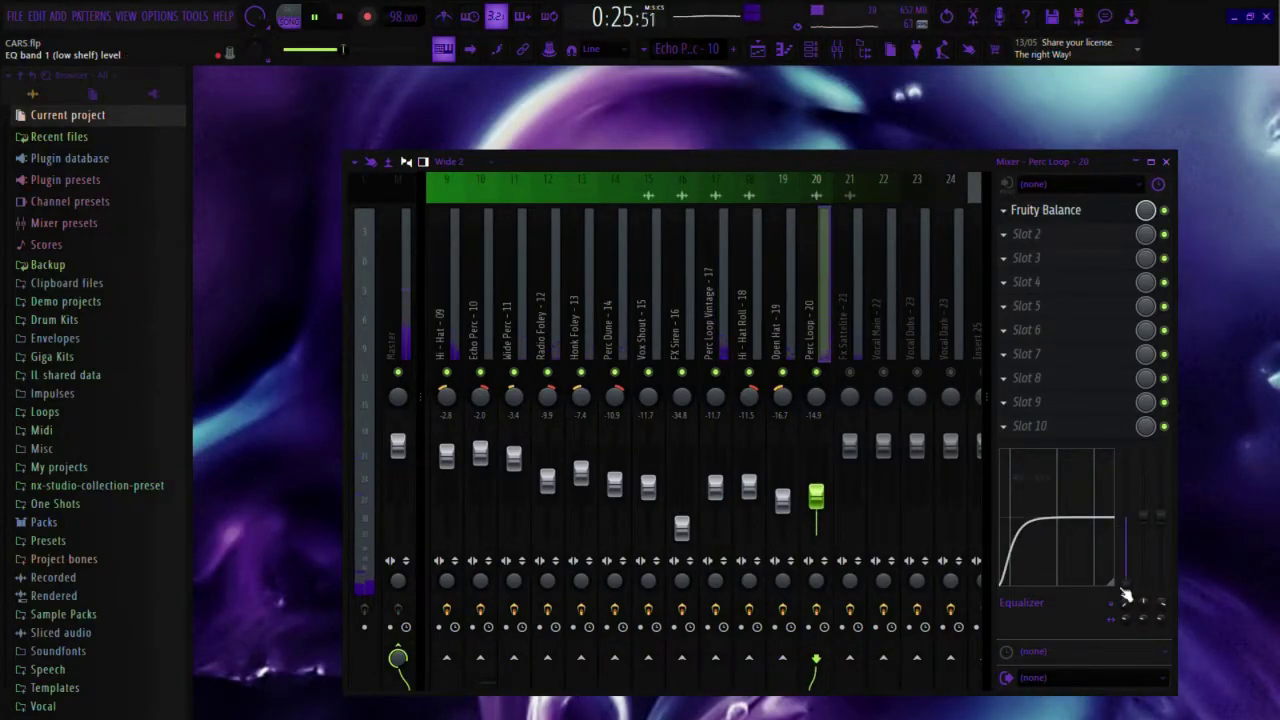
- Pan Perc Loop Vintage slightly right and Perc Loop slightly left, lowering the Perc Loop fader to -17.9 dB
{"action": "left_click", "coordinate": [716, 403]}
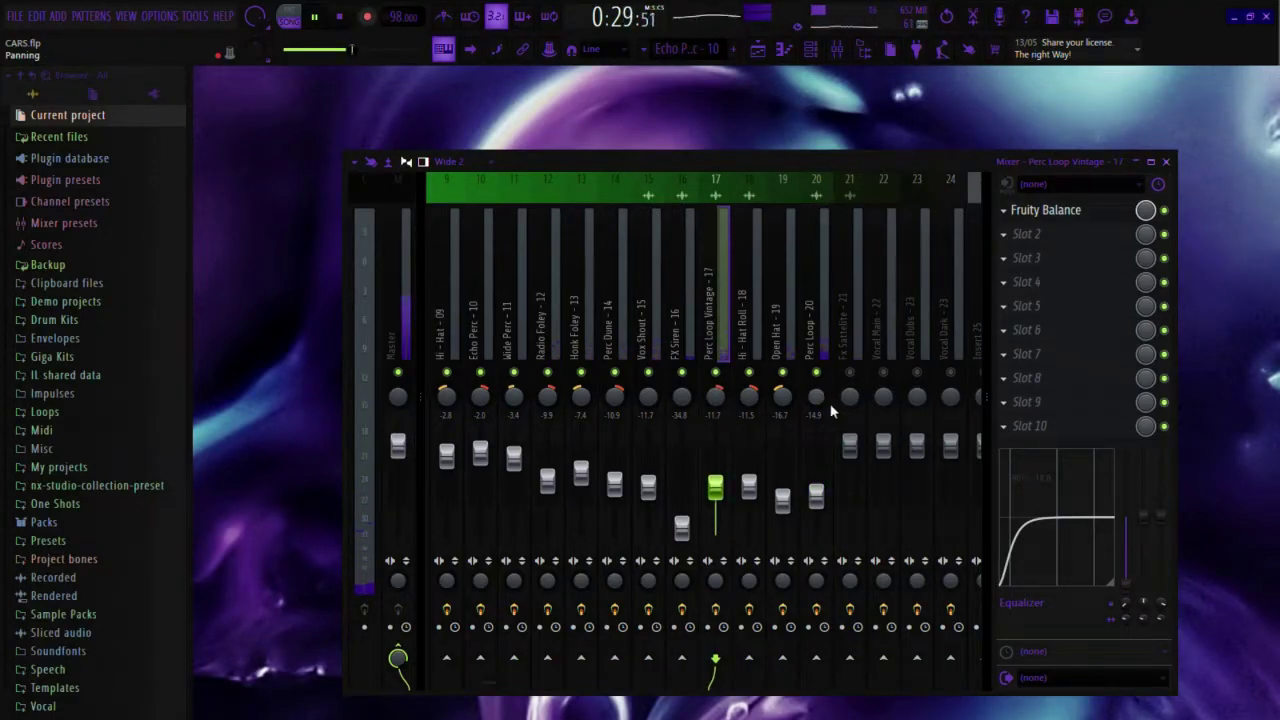
{"action": "left_click", "coordinate": [816, 400]}
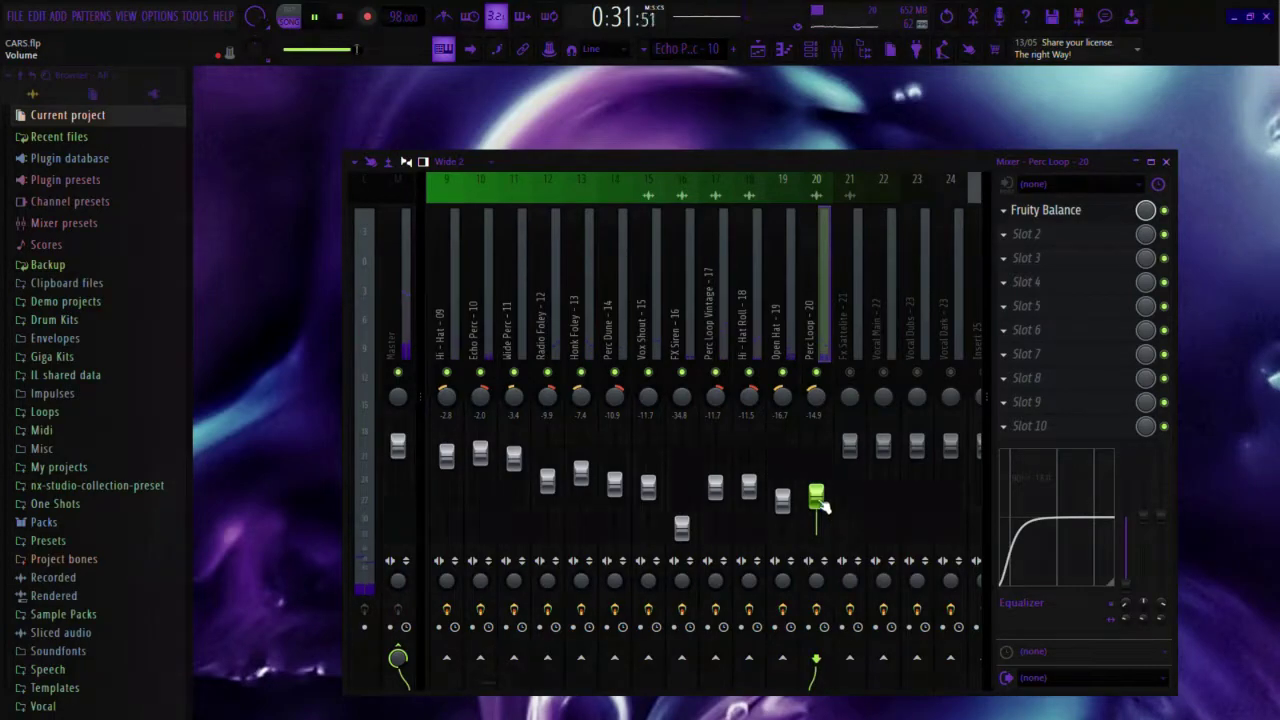
{"action": "left_click_drag", "start_coordinate": [816, 497], "coordinate": [816, 505]}
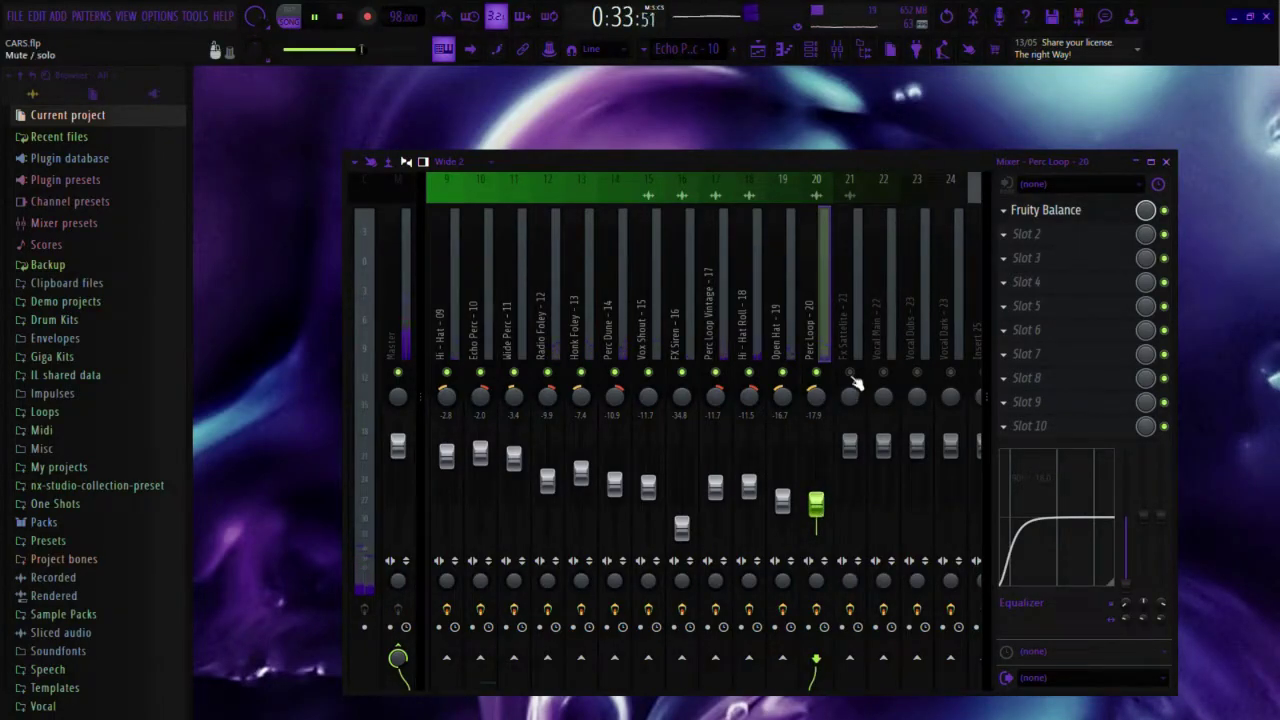
- Unmute Fx Sattelite, lower its fader to -12.6 dB and save the project
{"action": "left_click_drag", "start_coordinate": [862, 437], "coordinate": [858, 497]}
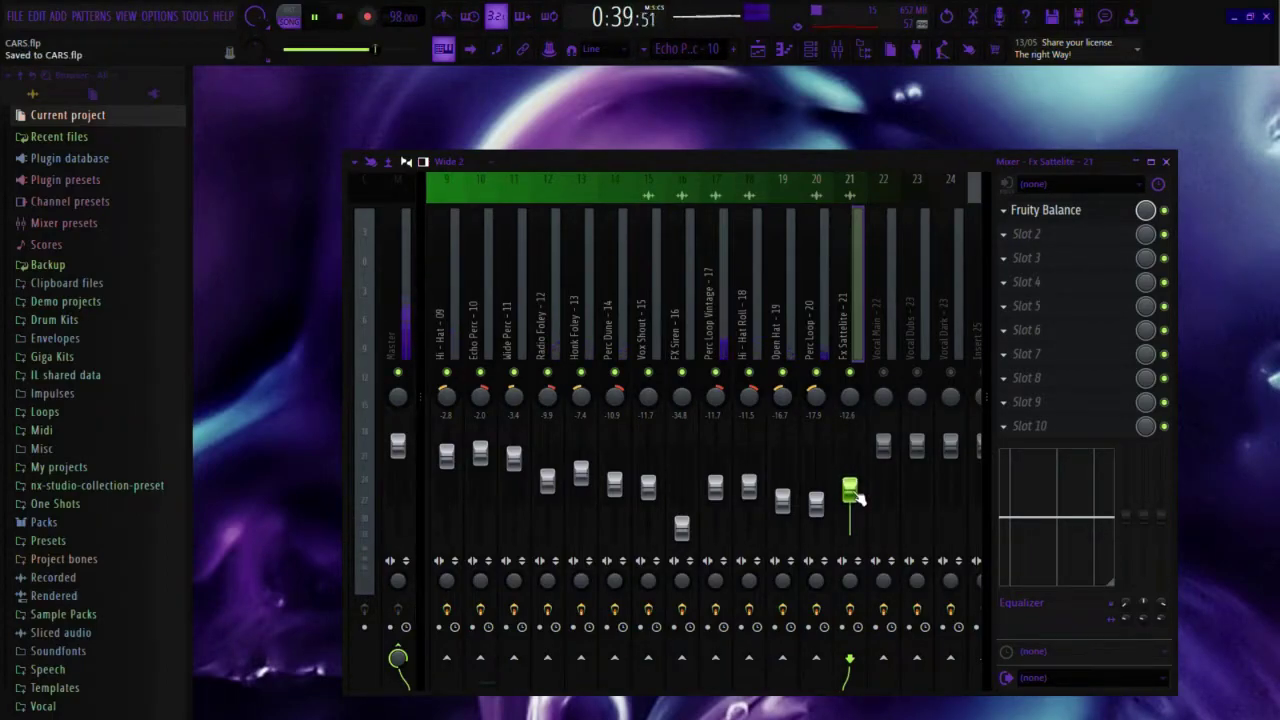
{"action": "left_click_drag", "start_coordinate": [855, 495], "coordinate": [855, 498]}
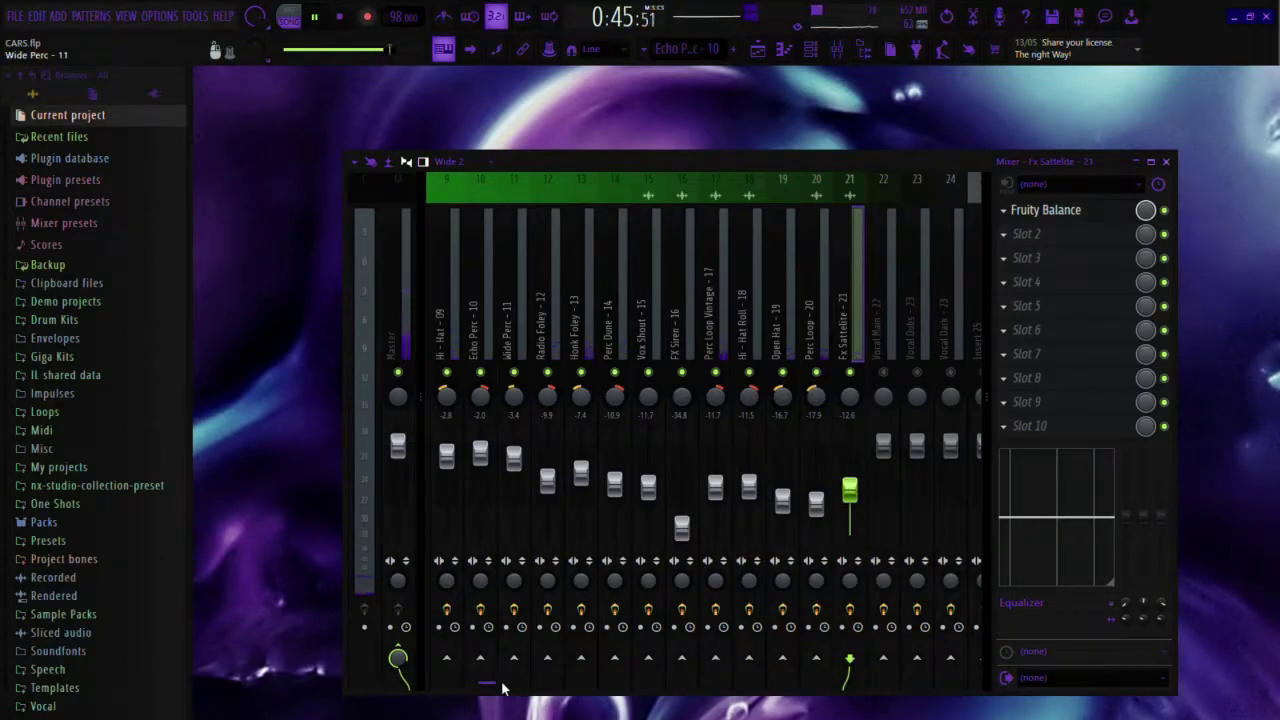
- Unmute Light Piano on track 3, raise its fader to -9.0 dB and save the project
{"action": "scroll", "coordinate": [502, 688], "scroll_direction": "left", "scroll_amount": 5}
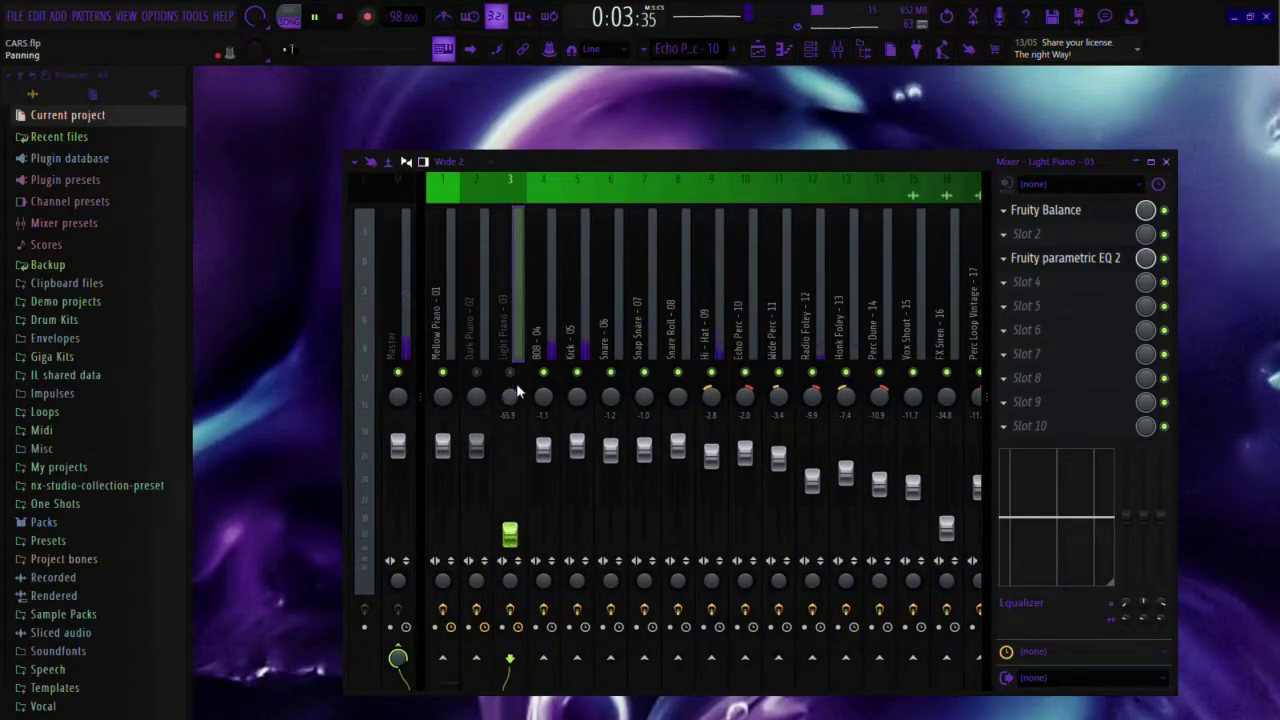
{"action": "left_click", "coordinate": [510, 373]}
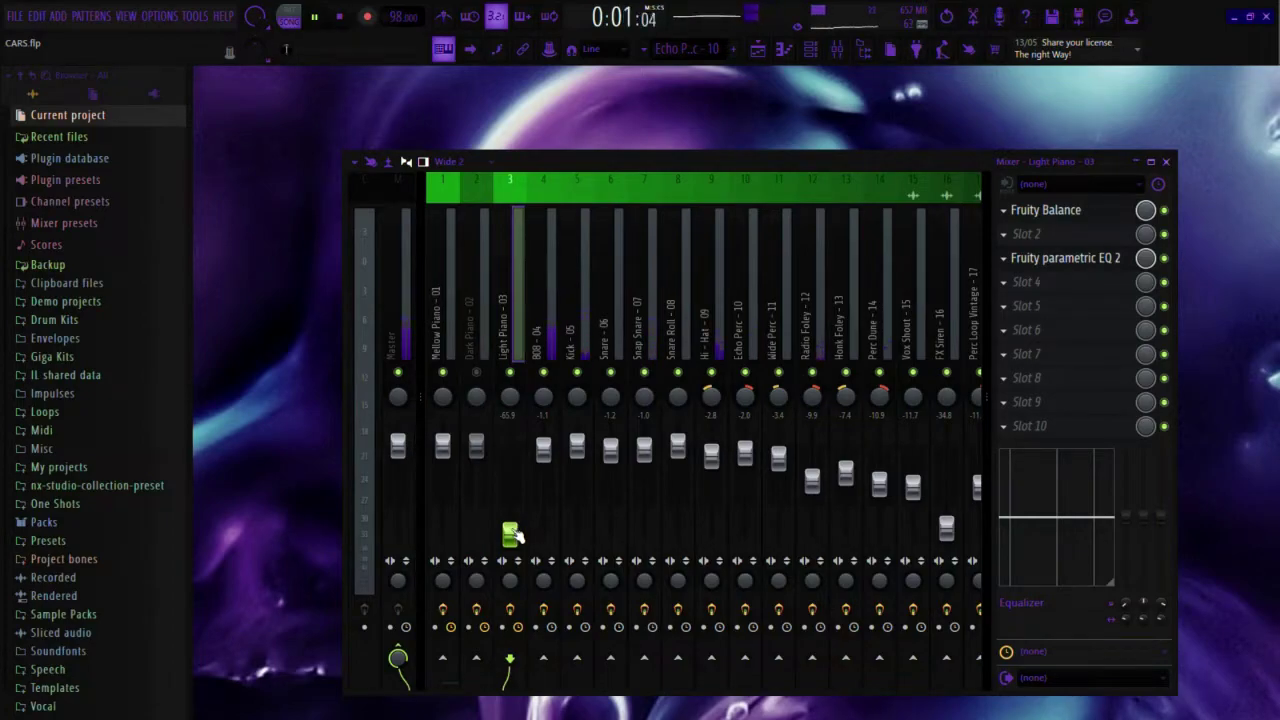
{"action": "left_click_drag", "start_coordinate": [510, 535], "coordinate": [510, 493]}
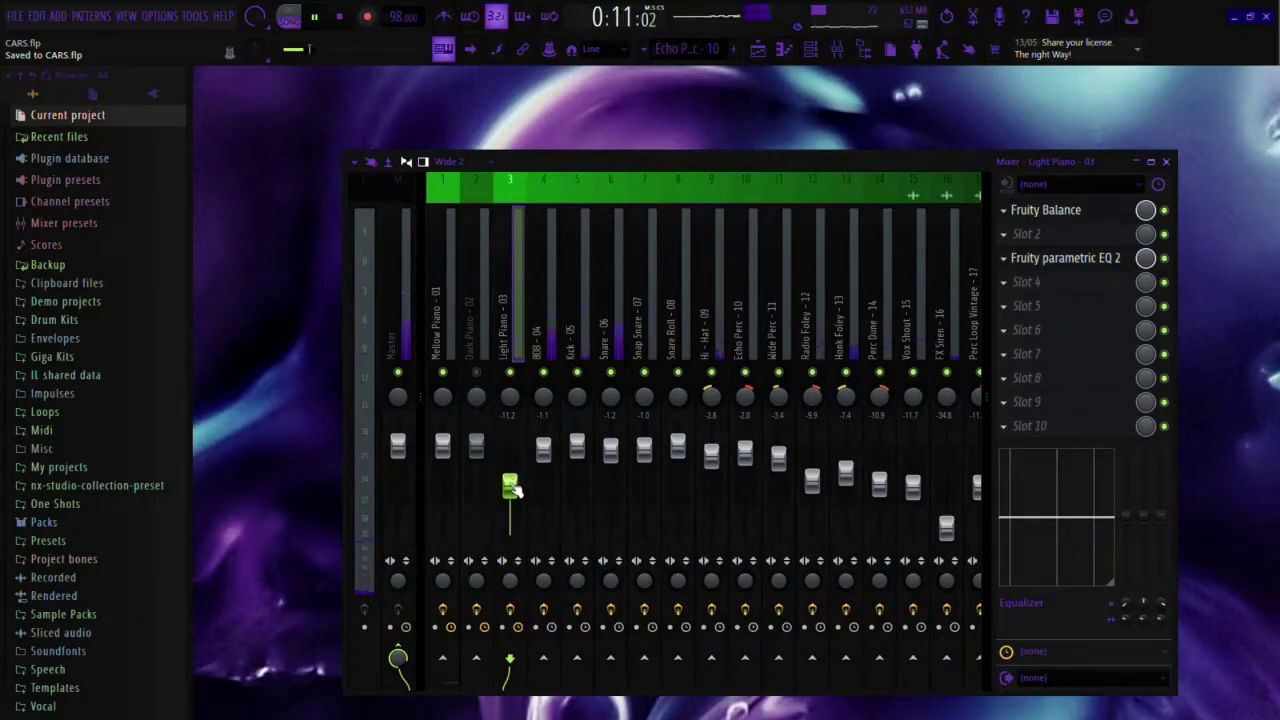
{"action": "left_click_drag", "start_coordinate": [511, 482], "coordinate": [511, 485]}
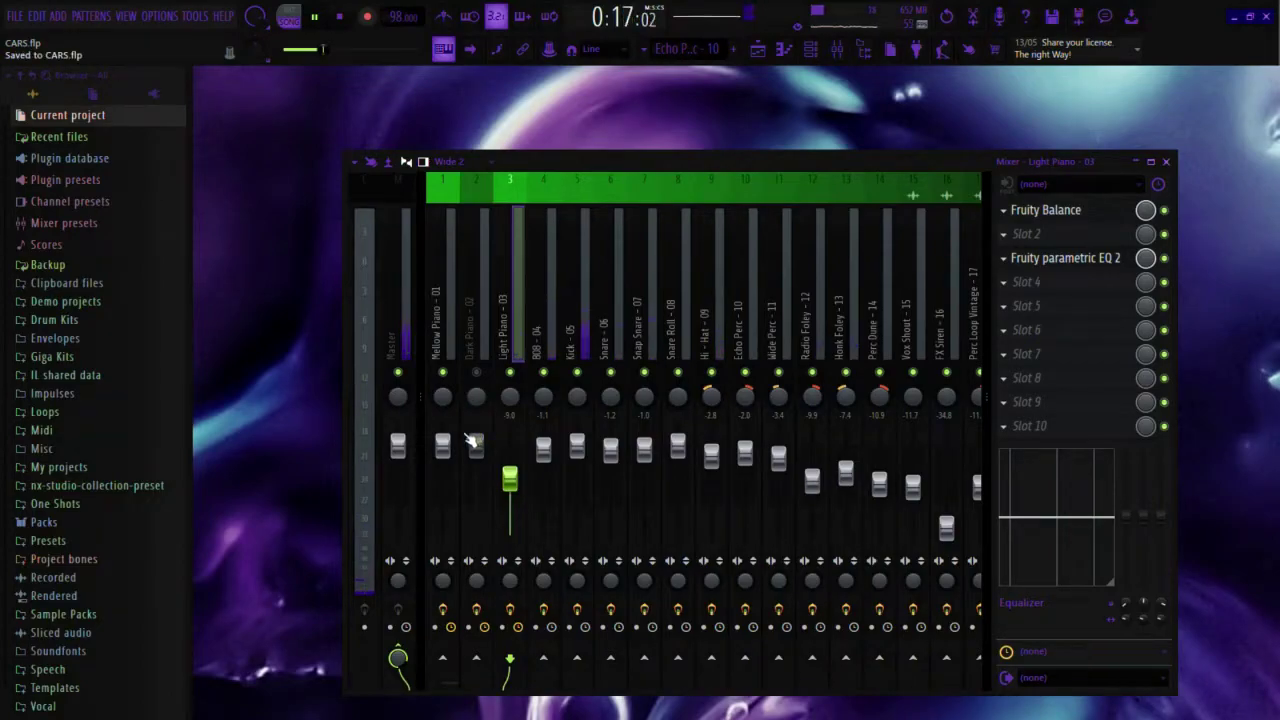
- Lower the Mellow Piano fader on track 1 to -18.4 dB and check the Light and Dark Piano channels
{"action": "left_click_drag", "start_coordinate": [443, 447], "coordinate": [443, 502]}
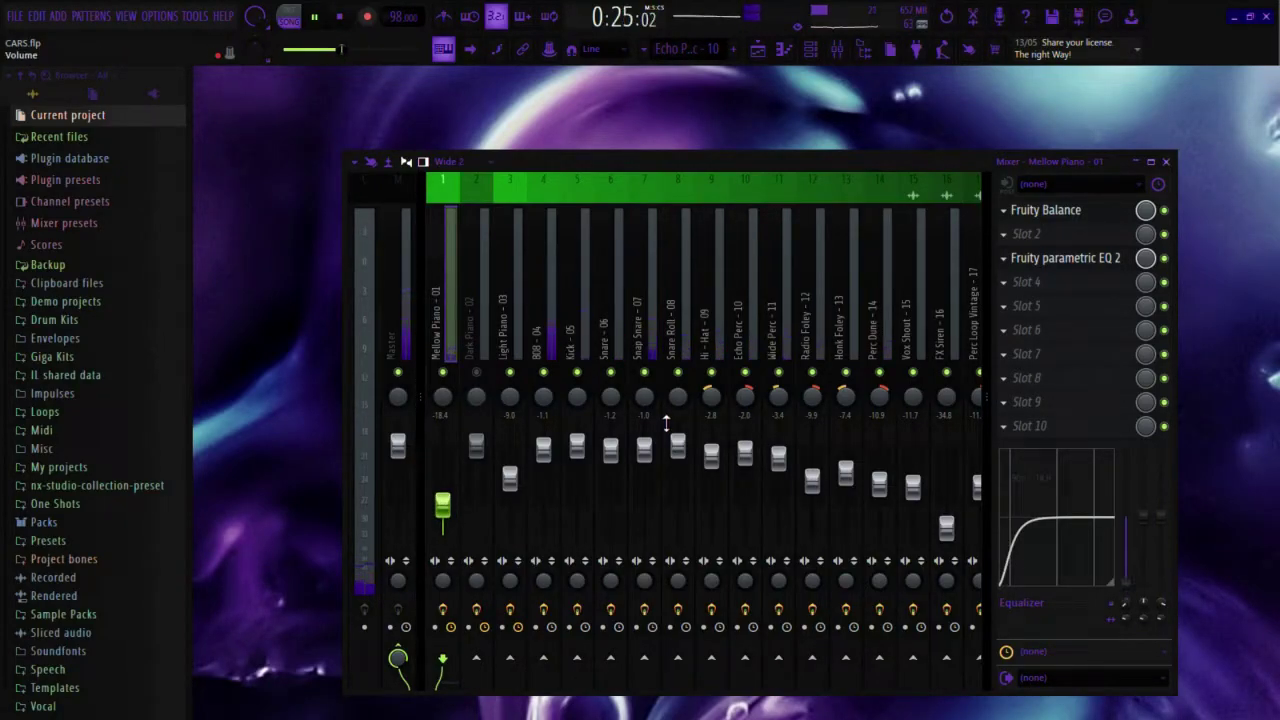
{"action": "left_click", "coordinate": [512, 338]}
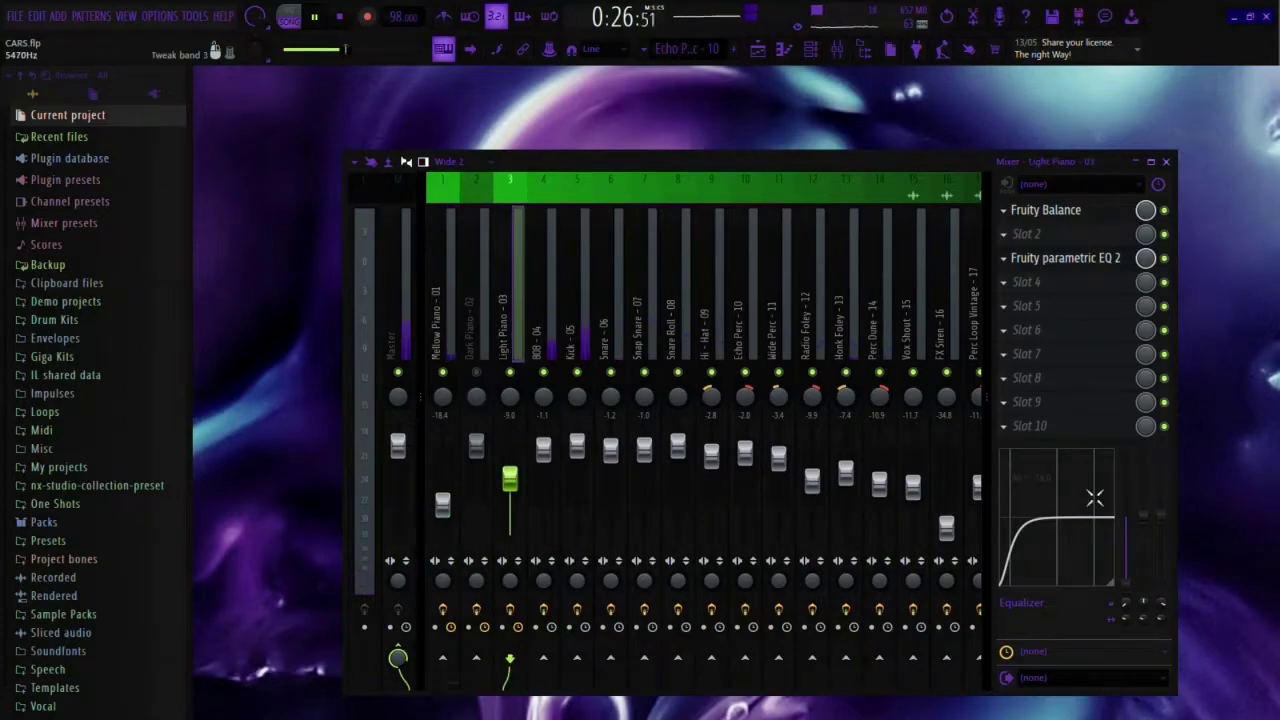
{"action": "left_click", "coordinate": [480, 342]}
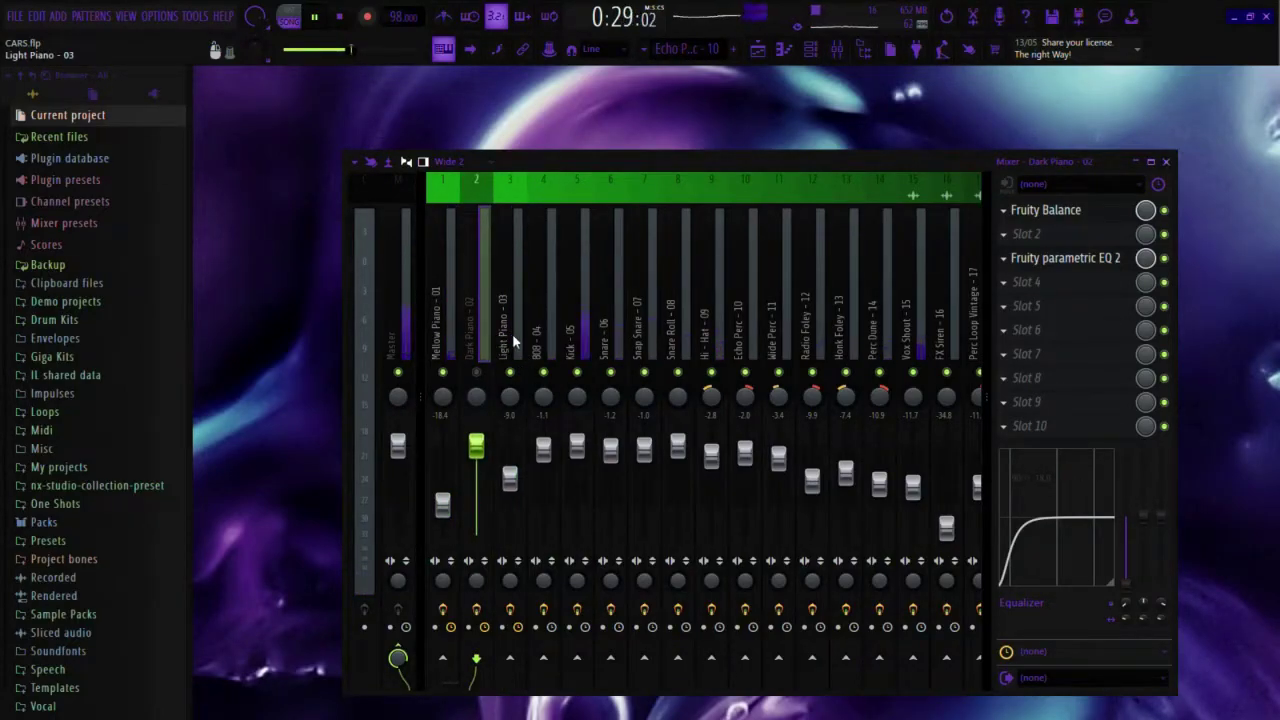
{"action": "left_click", "coordinate": [512, 341]}
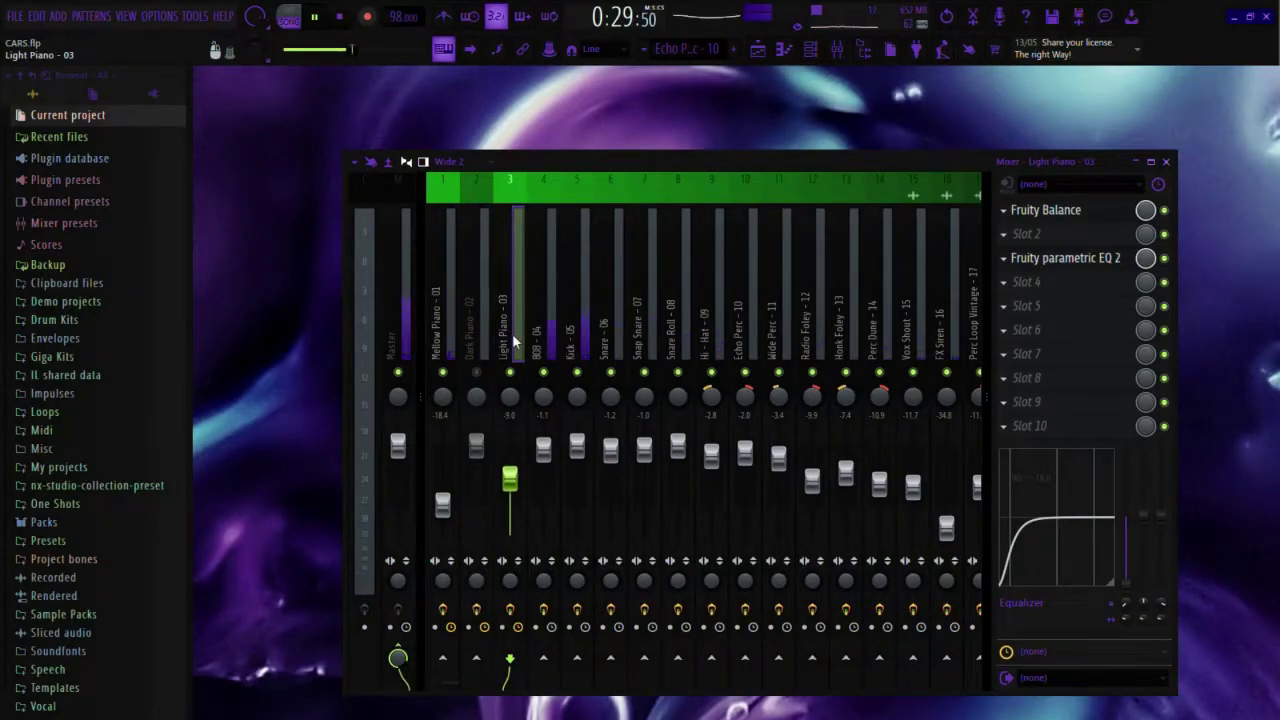
- Unmute Dark Piano on track 2, lower its fader to -17.5 dB and save the project
{"action": "left_click", "coordinate": [477, 372]}
{"action": "left_click_drag", "start_coordinate": [478, 450], "coordinate": [477, 508]}
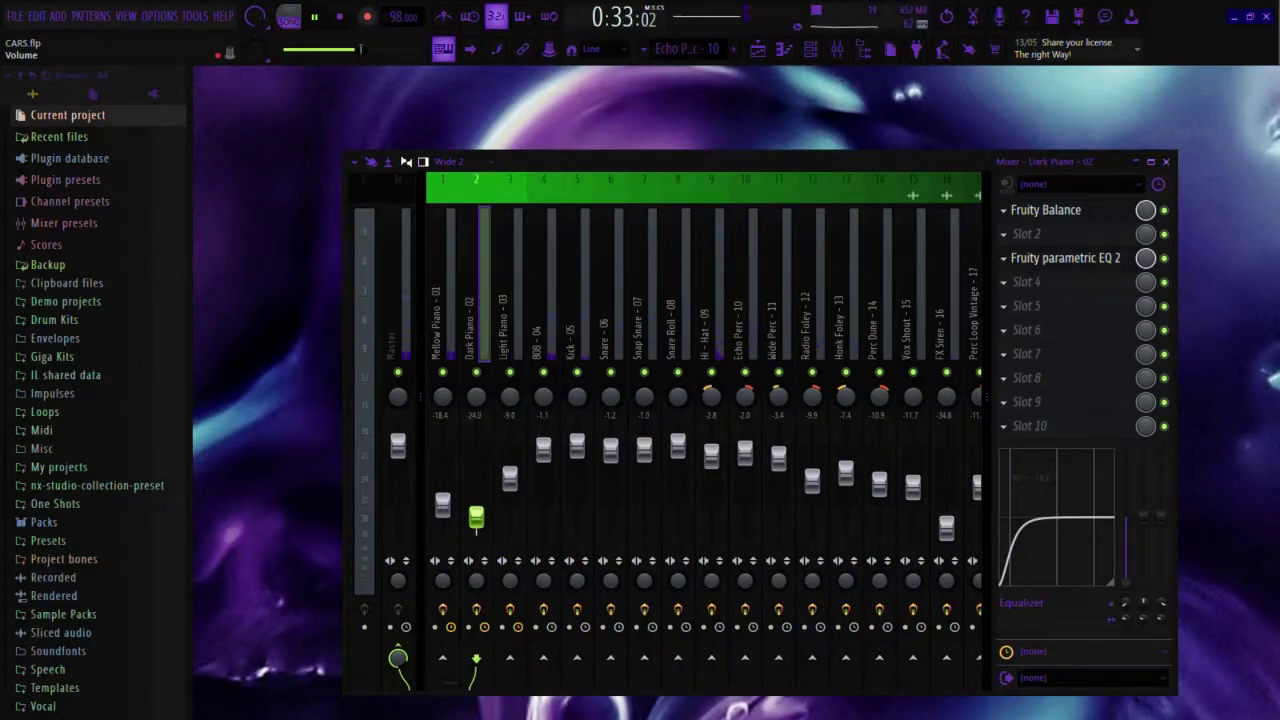
{"action": "key", "text": "ctrl+s"}
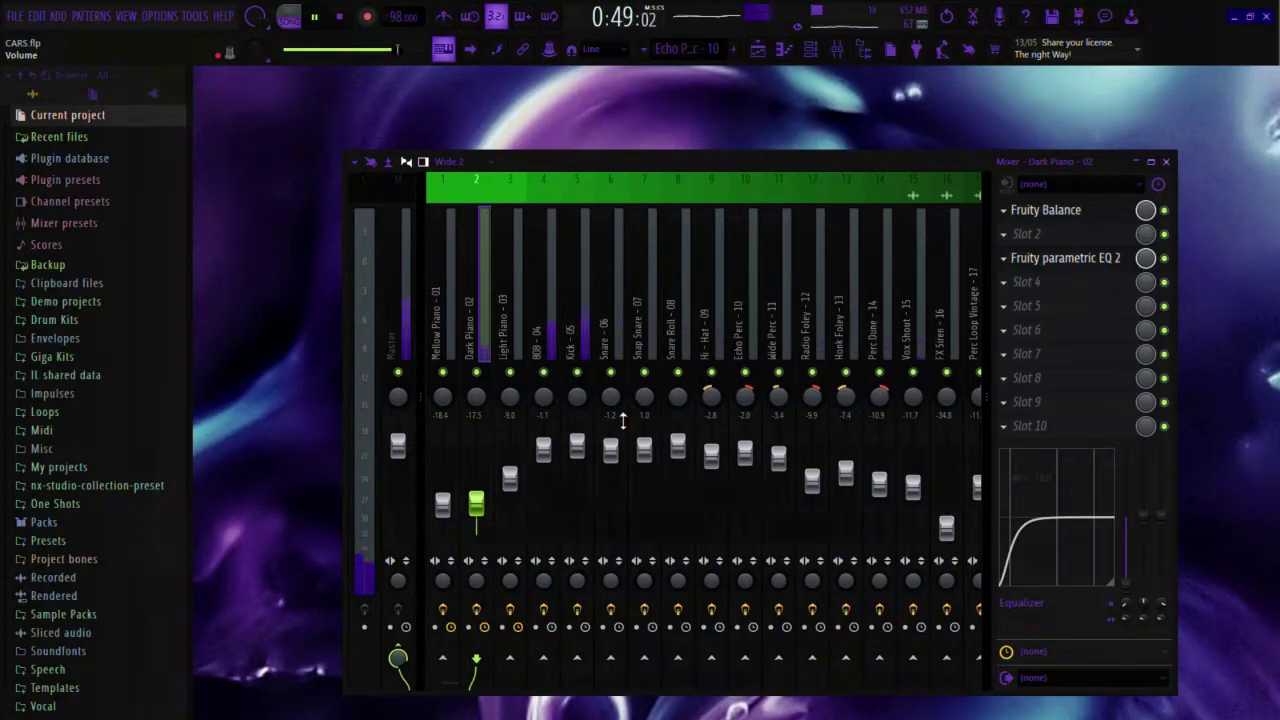
{"action": "key", "text": "ctrl+s"}
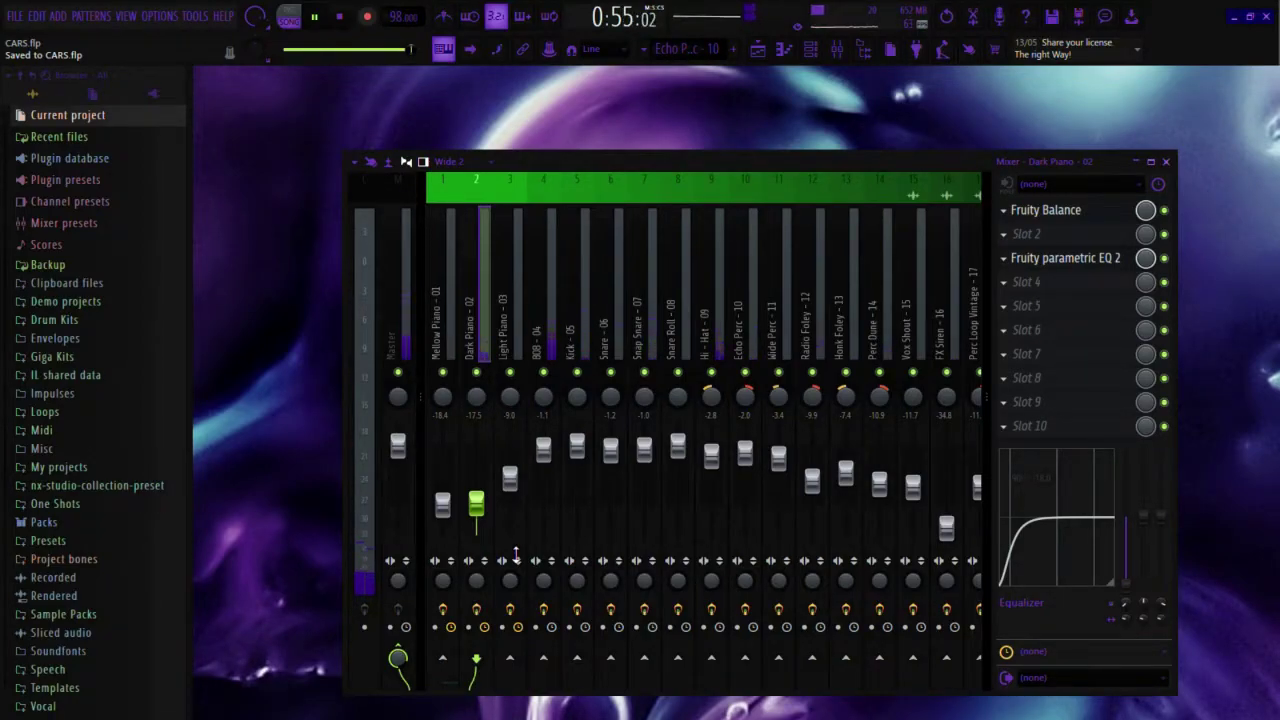
- Review the full mixer, then raise the Fruity Balance volume on the Master to 5.6 dB during playback
{"action": "left_click", "coordinate": [1150, 161]}
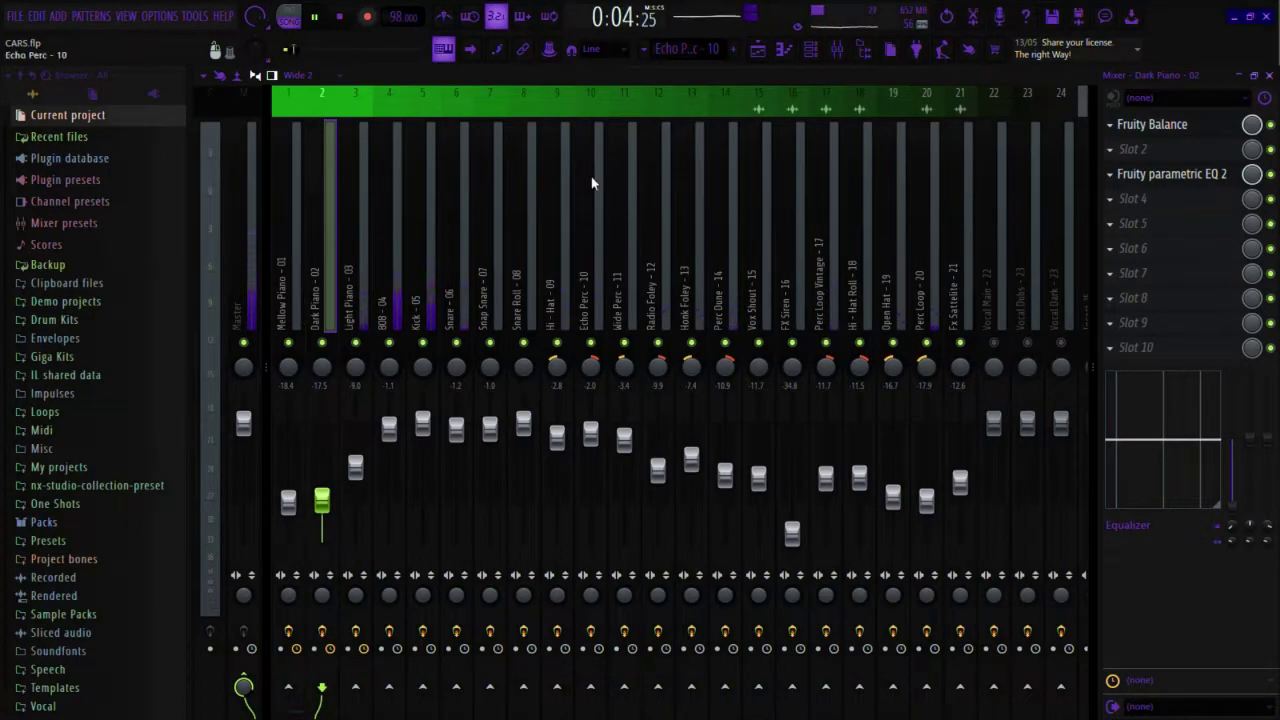
{"action": "left_click", "coordinate": [1255, 76]}
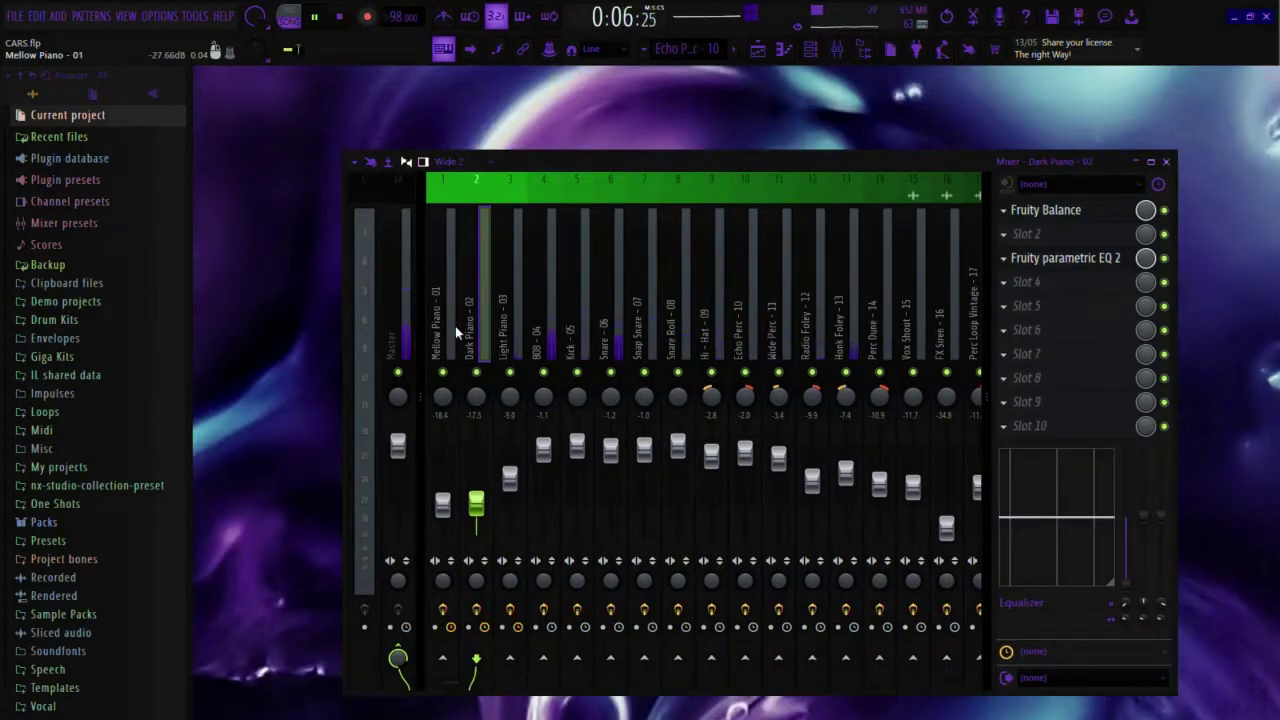
{"action": "left_click", "coordinate": [411, 325]}
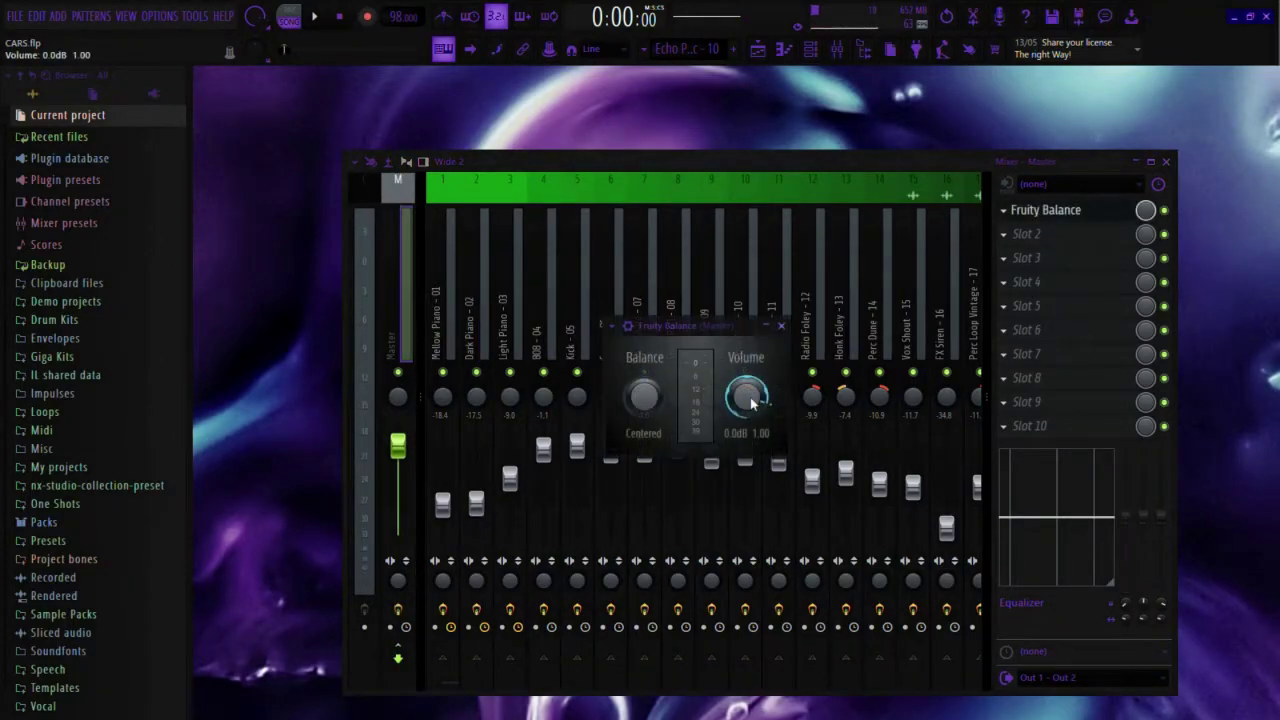
{"action": "key", "text": "space"}
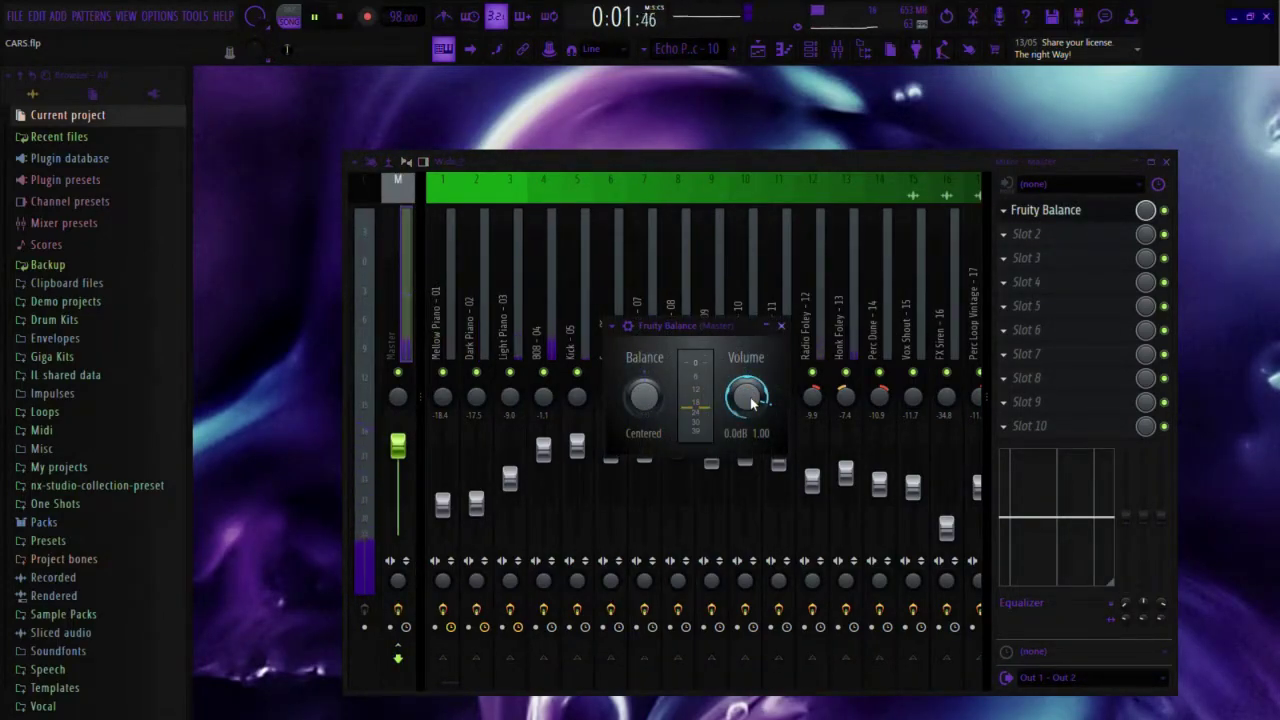
{"action": "left_click_drag", "start_coordinate": [752, 402], "coordinate": [752, 360]}
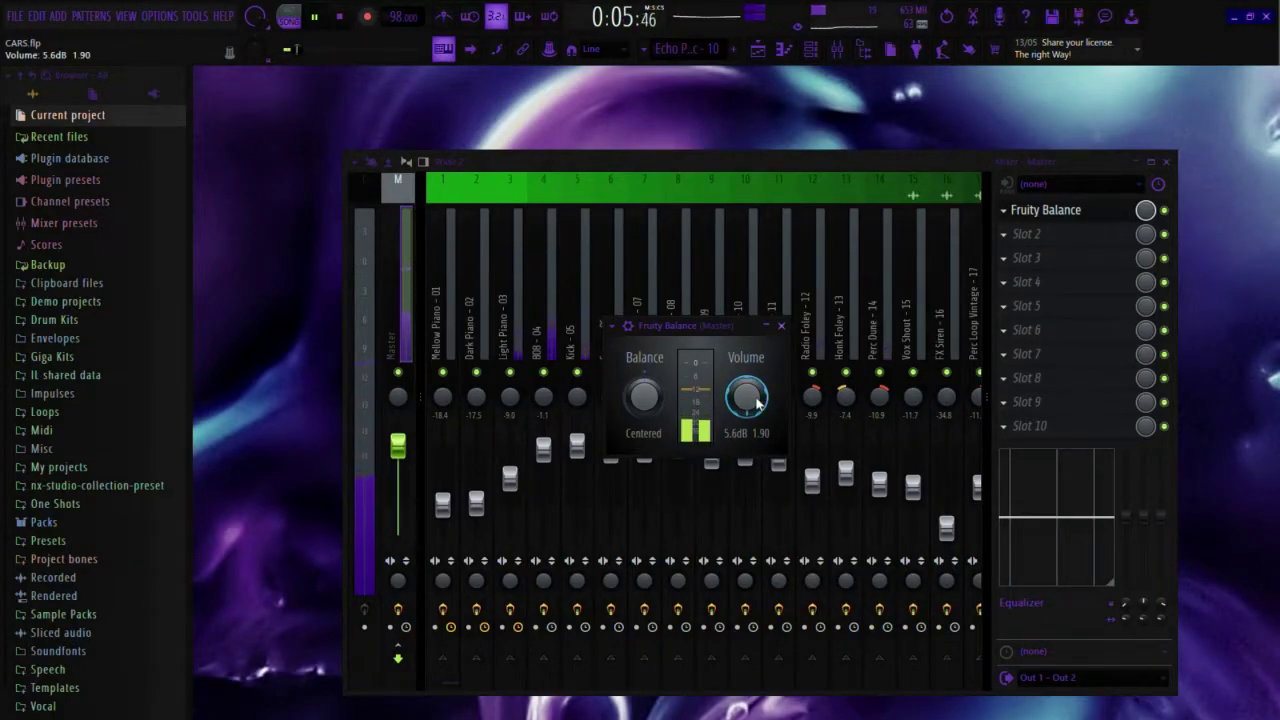
{"action": "key", "text": "space"}
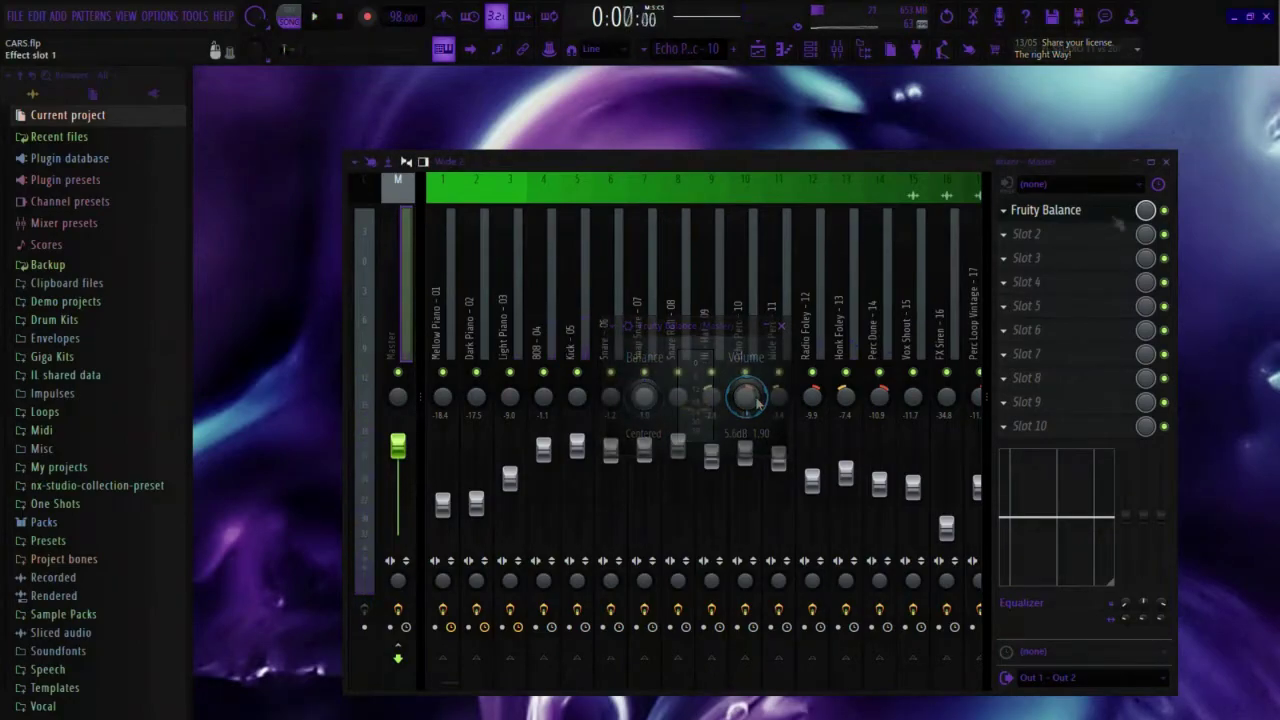
- Play the song with the mixer maximized, raising Mellow Piano to -15.9 dB and Dark Piano to -16.0 dB
{"action": "left_click", "coordinate": [1150, 161]}
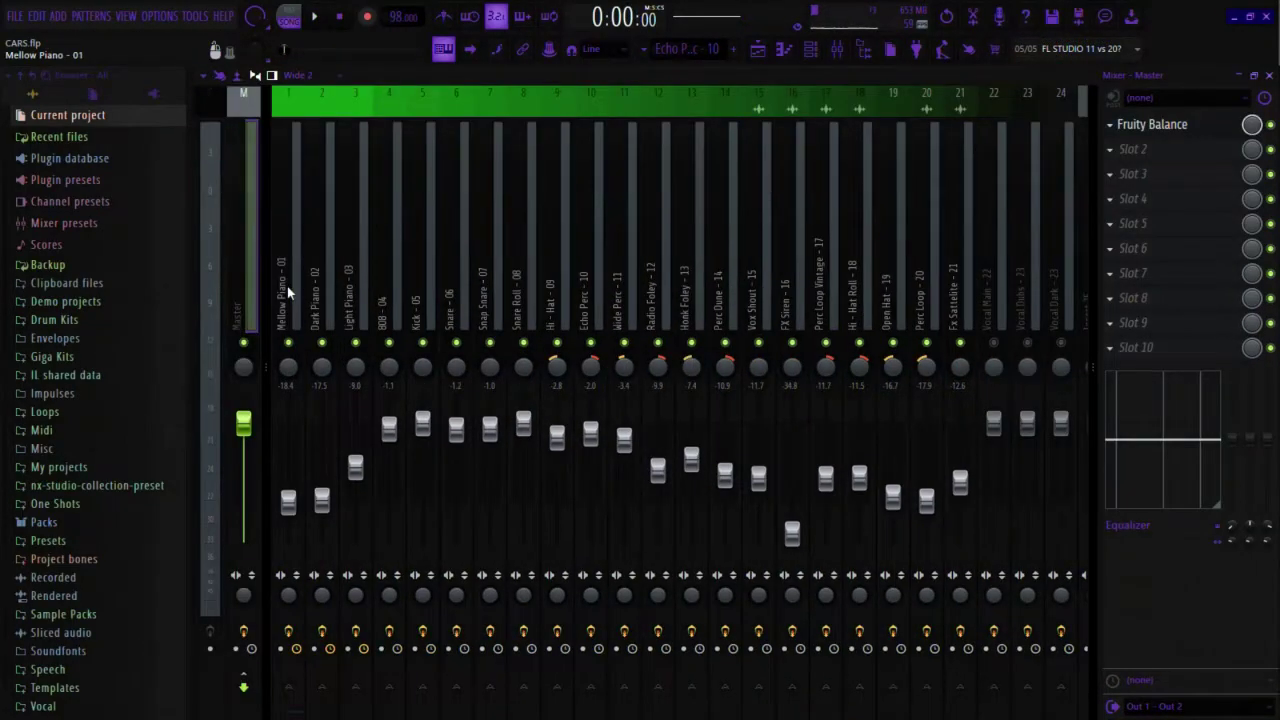
{"action": "key", "text": "space"}
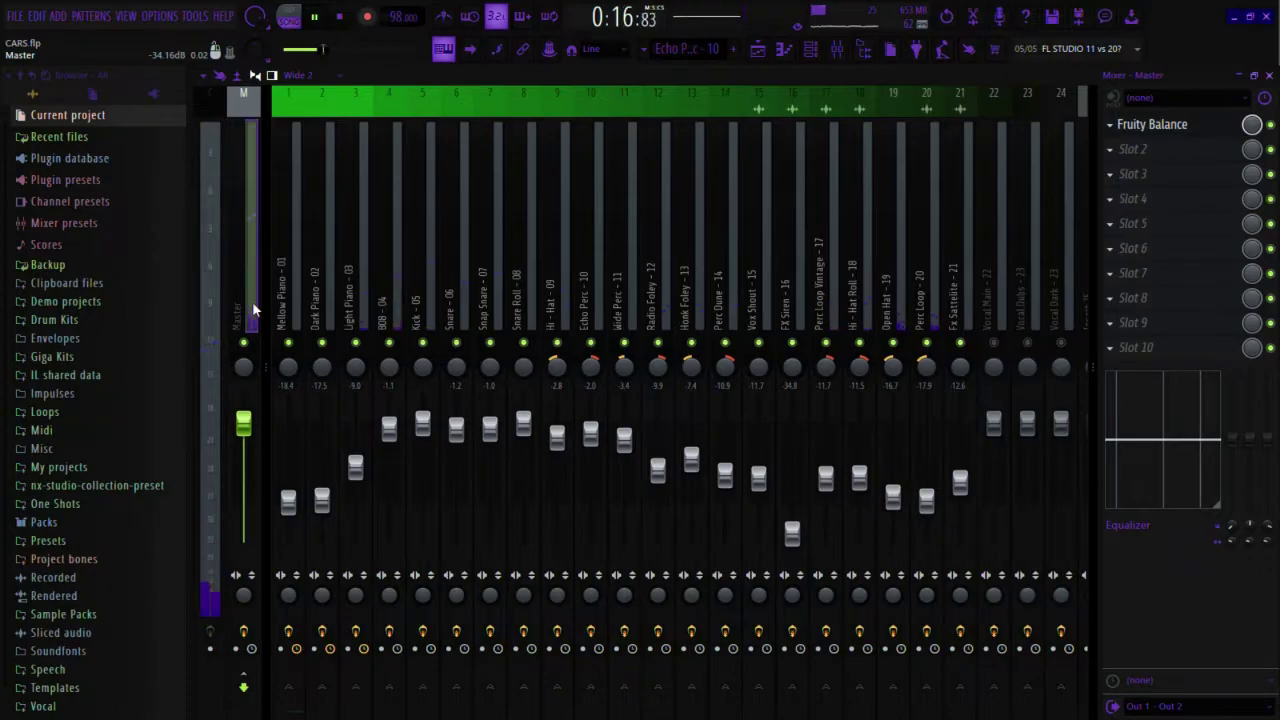
{"action": "key", "text": "space"}
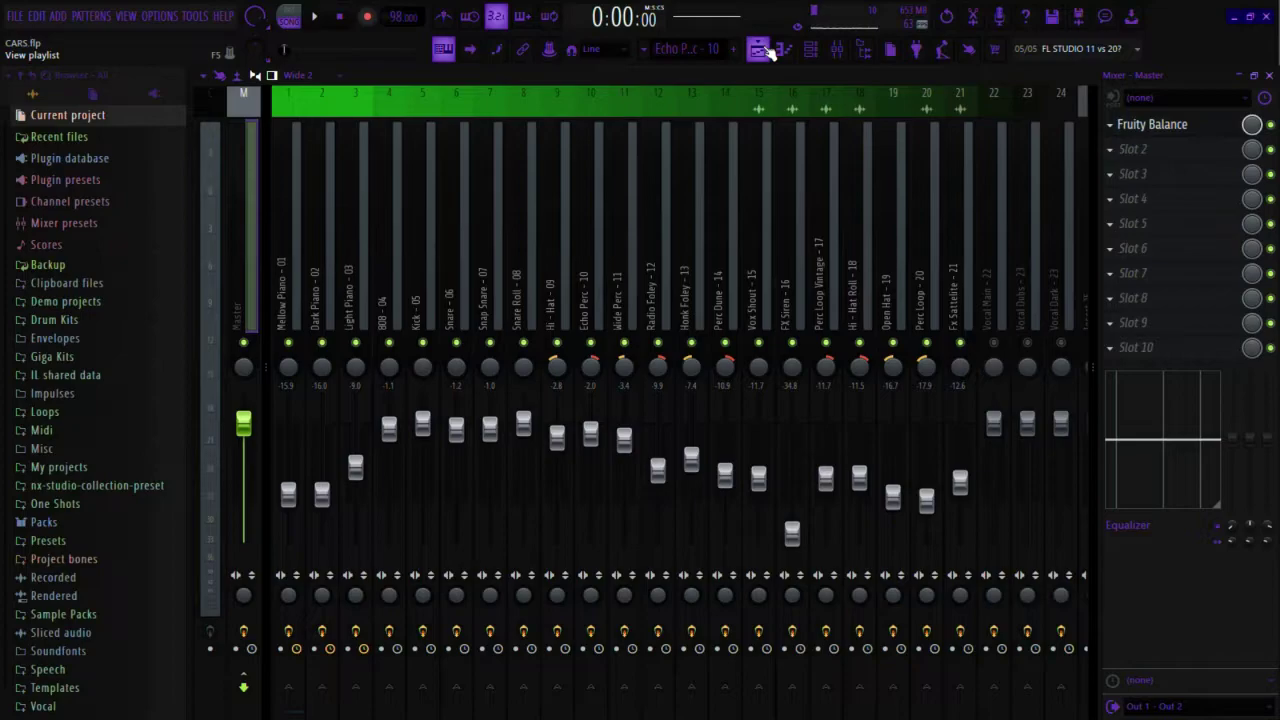
- Show the playlist, examine the clips around bars 17 to 23 and play the arrangement from the start
{"action": "left_click", "coordinate": [766, 50]}
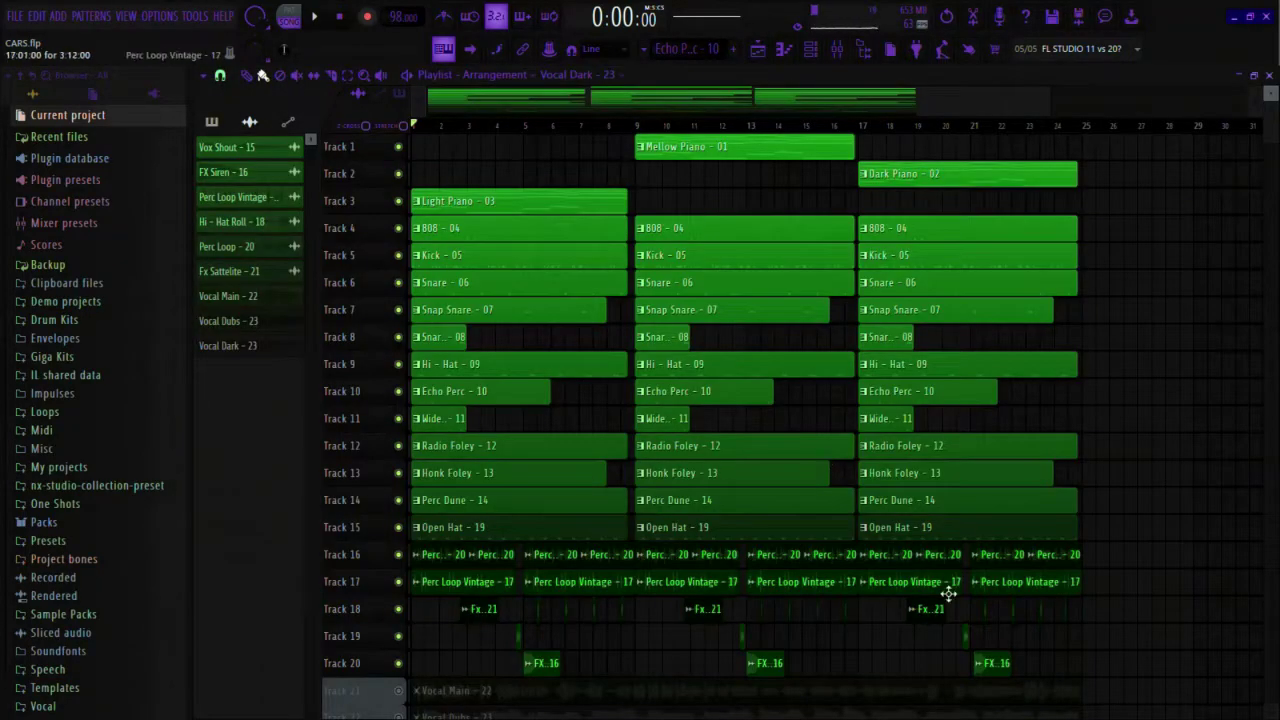
{"action": "scroll", "coordinate": [953, 596], "scroll_direction": "up", "scroll_amount": 2, "text": "ctrl"}
{"action": "scroll", "coordinate": [960, 598], "scroll_direction": "up", "scroll_amount": 4, "text": "ctrl"}
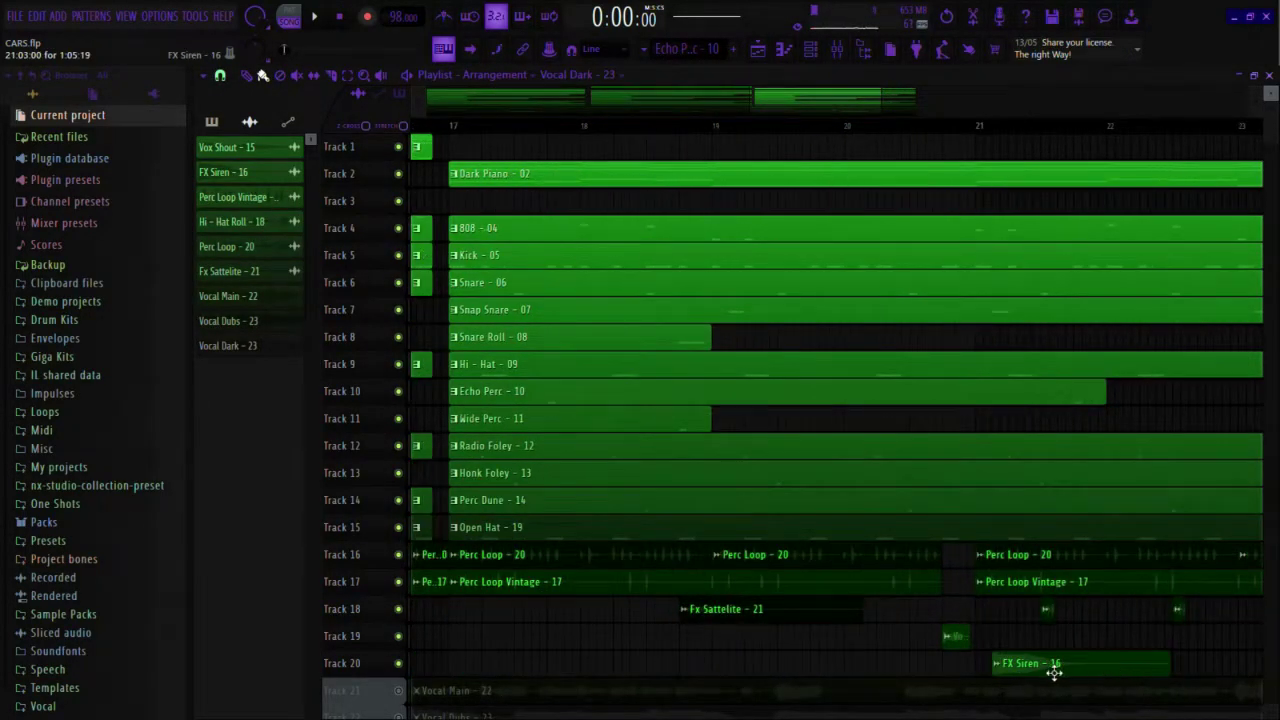
{"action": "key", "text": "space"}
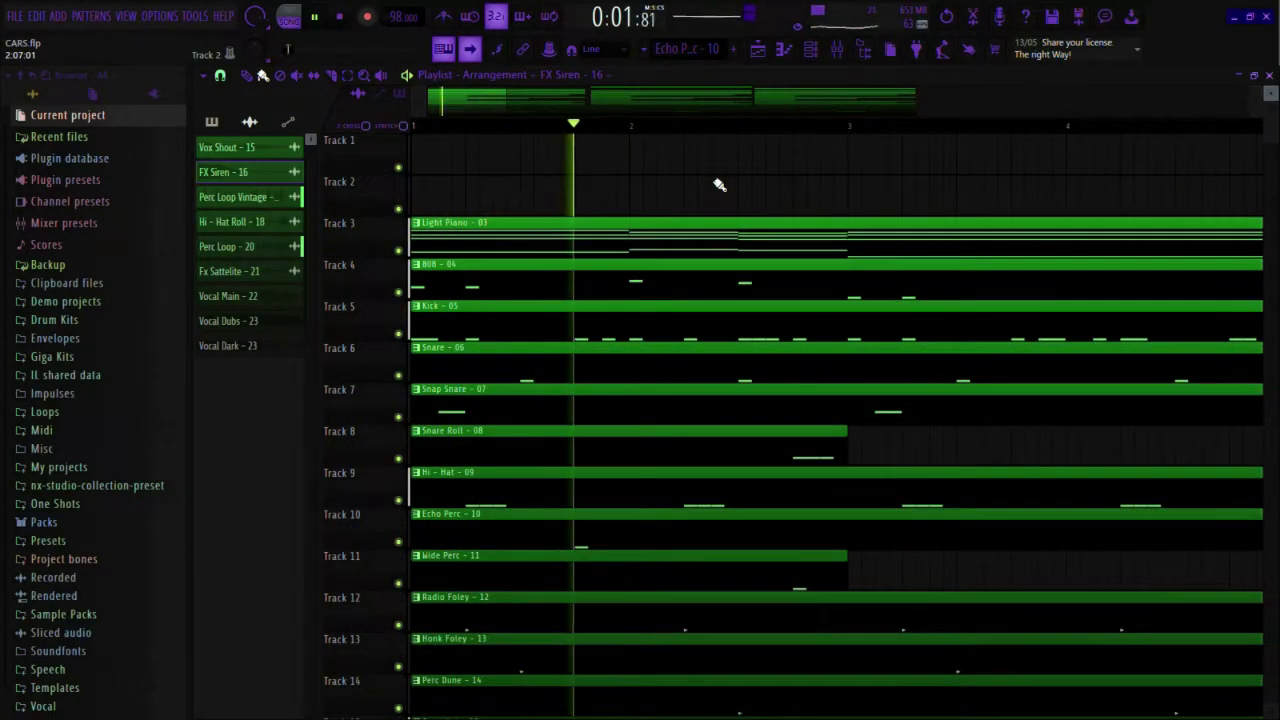